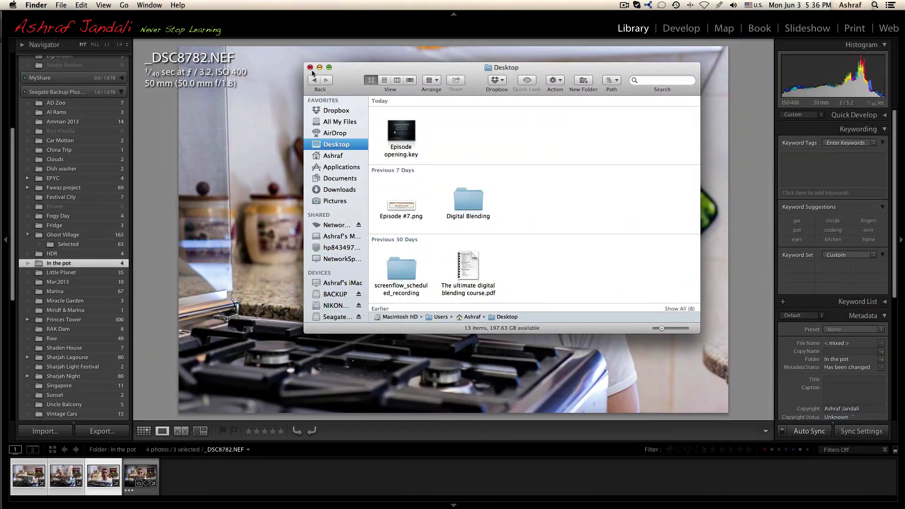
Step: Close the Finder window so the In the pot photo shows unobstructed in Lightroom
{"action": "left_click", "coordinate": [309, 68]}
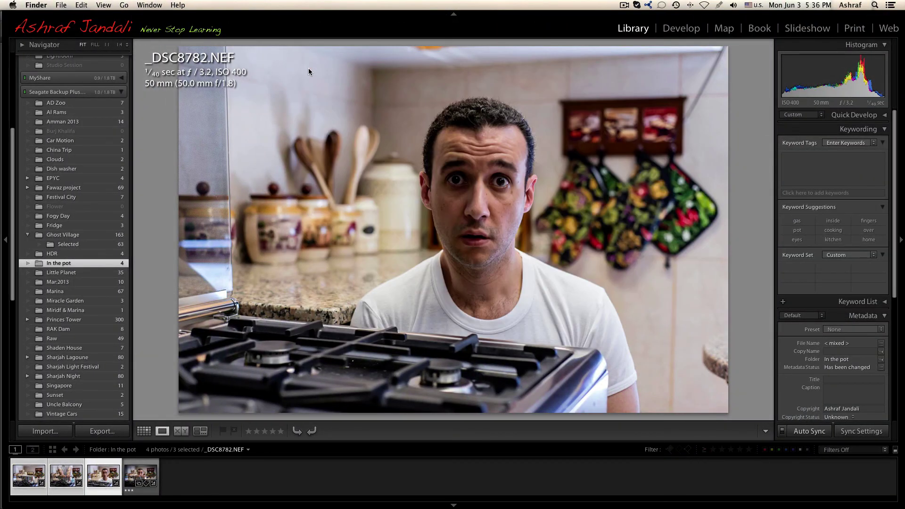
Step: Preview _DSC8777, _DSC8778 and _DSC8782 full size in Loupe view
{"action": "left_click", "coordinate": [29, 476]}
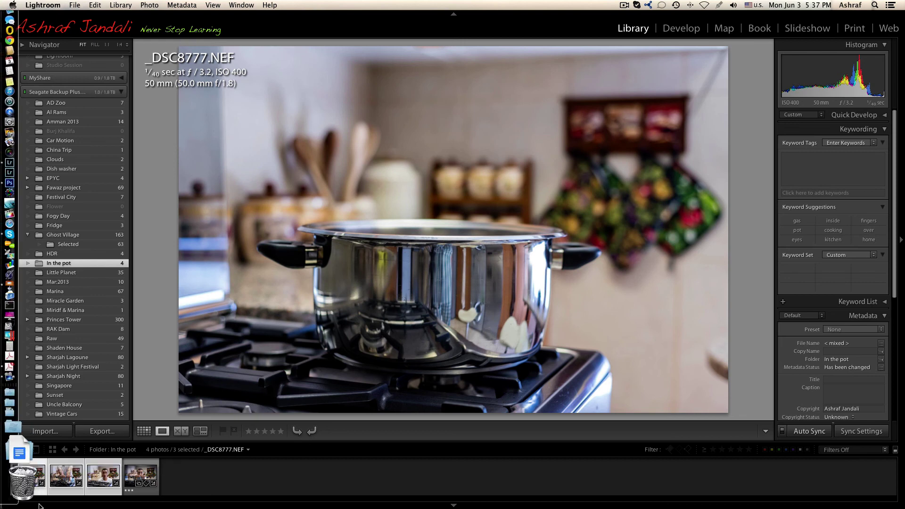
{"action": "left_click", "coordinate": [61, 480]}
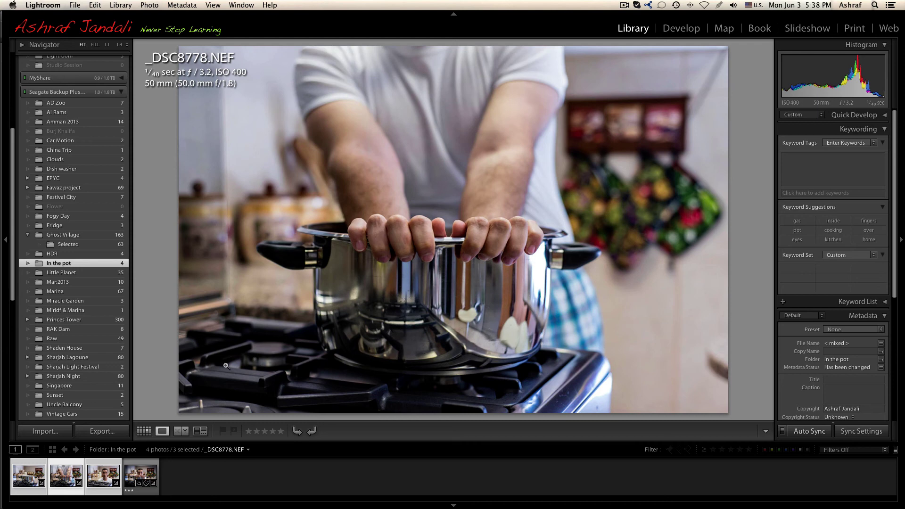
{"action": "left_click", "coordinate": [103, 476]}
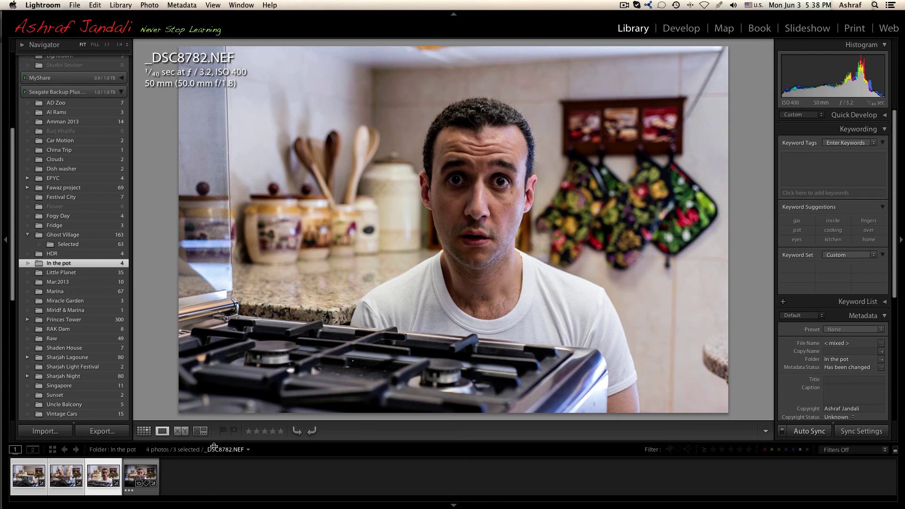
Step: Flip through the hands and face shots again, ending on the empty pot _DSC8777.NEF
{"action": "left_click", "coordinate": [70, 477]}
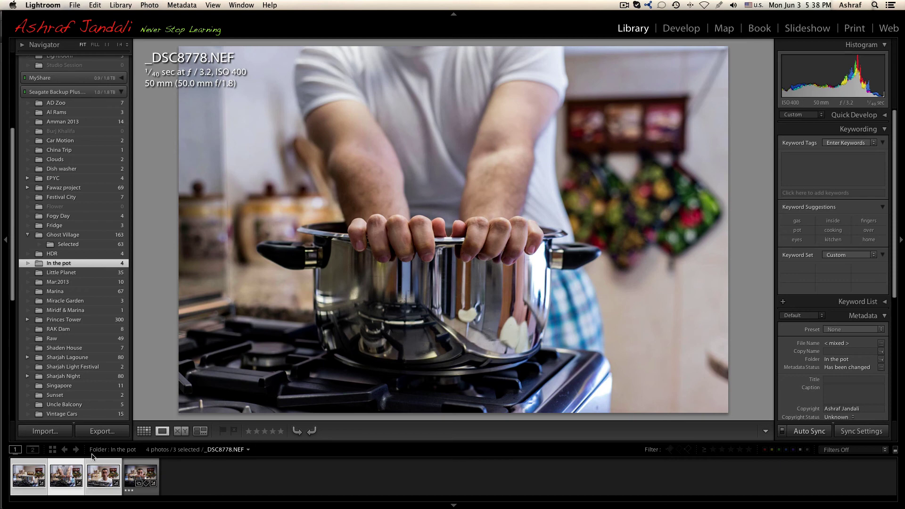
{"action": "left_click", "coordinate": [93, 470]}
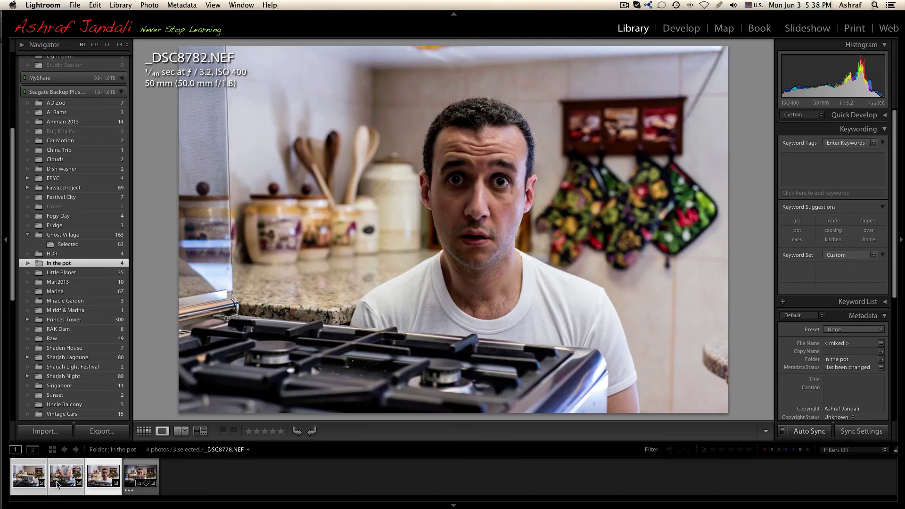
{"action": "left_click", "coordinate": [58, 482]}
{"action": "left_click", "coordinate": [30, 479]}
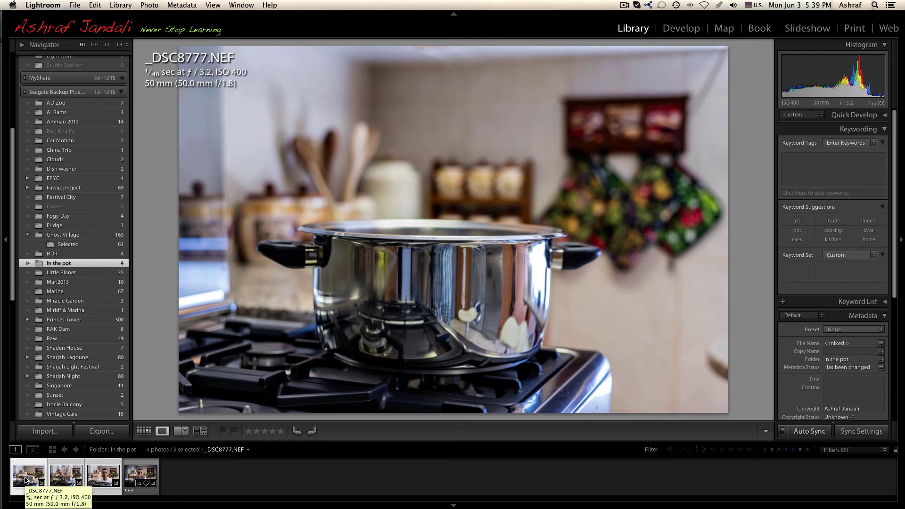
Step: Send the three selected photos to Photoshop CS6 with Edit In > Open as Layers, then switch to Photoshop
{"action": "right_click", "coordinate": [26, 480]}
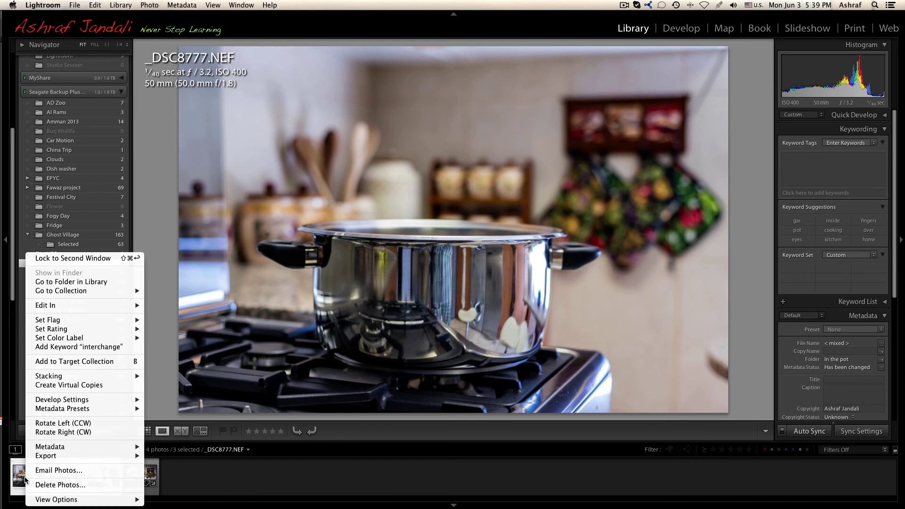
{"action": "mouse_move", "coordinate": [82, 305]}
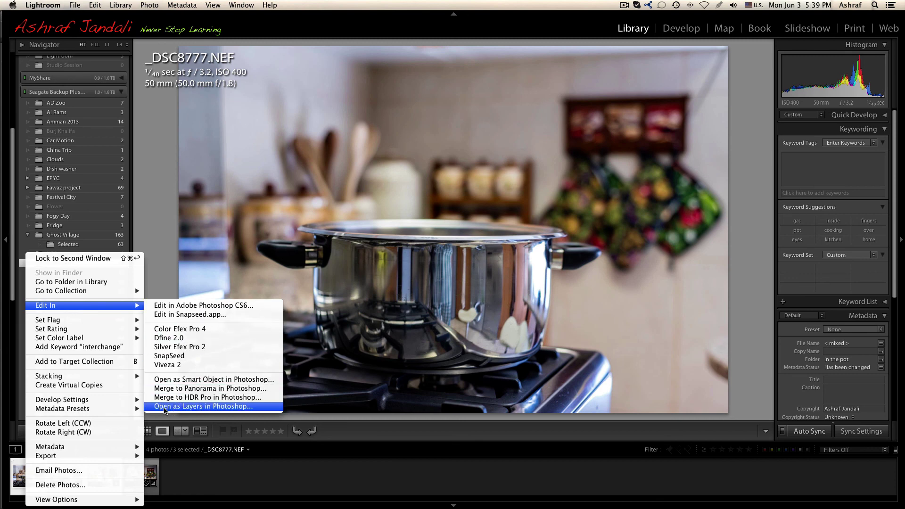
{"action": "left_click", "coordinate": [235, 406]}
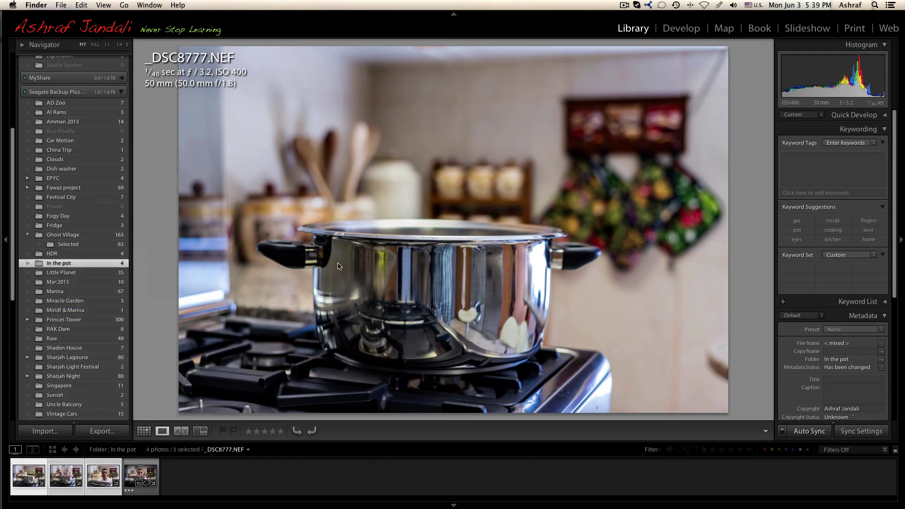
{"action": "key", "text": "ctrl+Up"}
{"action": "left_click", "coordinate": [297, 344]}
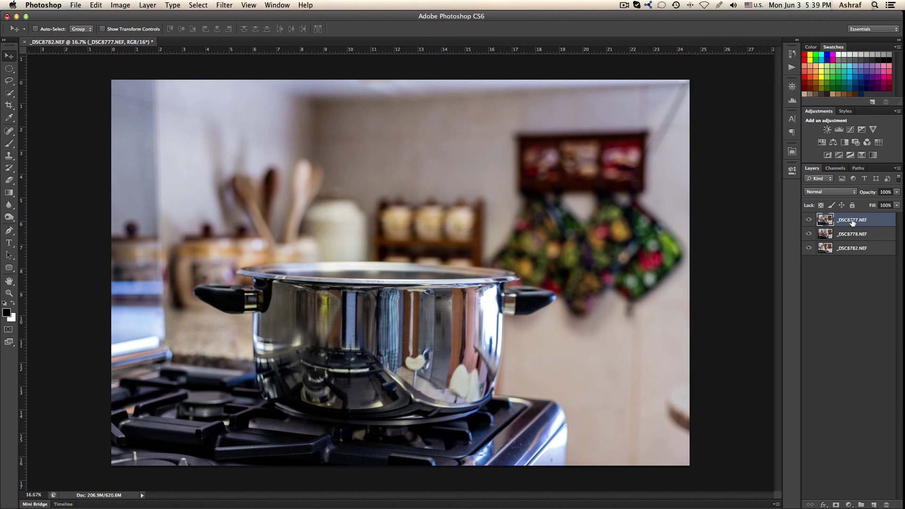
Step: Reorder the layers: face _DSC8782 on top, hands _DSC8778 in the middle, pot _DSC8777 at the bottom
{"action": "left_click_drag", "start_coordinate": [852, 222], "coordinate": [851, 256]}
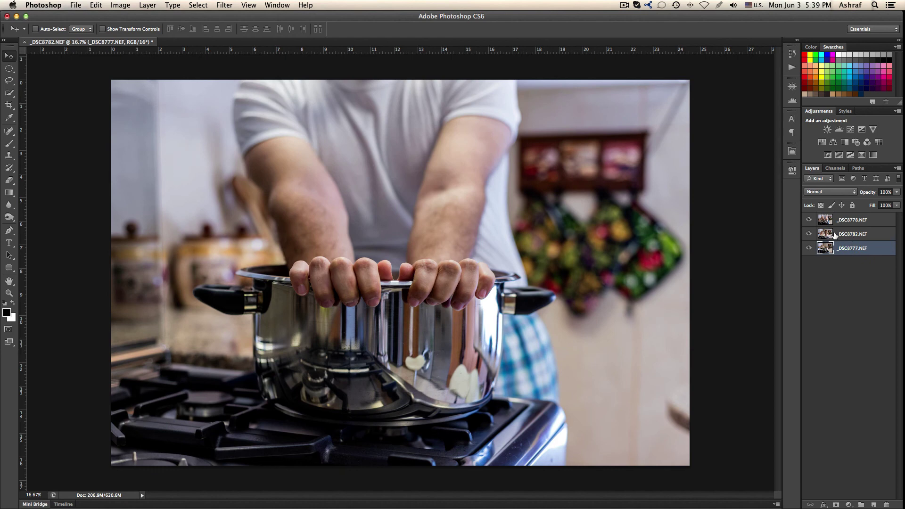
{"action": "left_click_drag", "start_coordinate": [836, 235], "coordinate": [833, 217]}
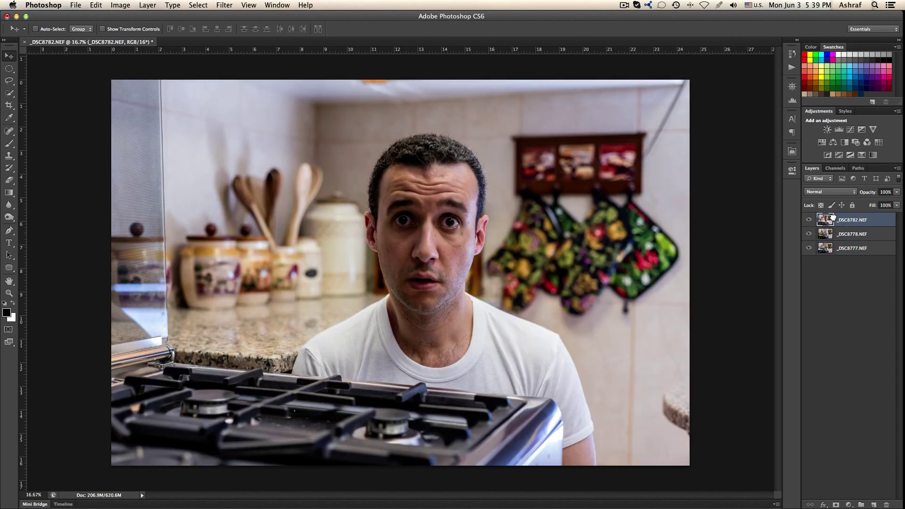
{"action": "left_click", "coordinate": [808, 220]}
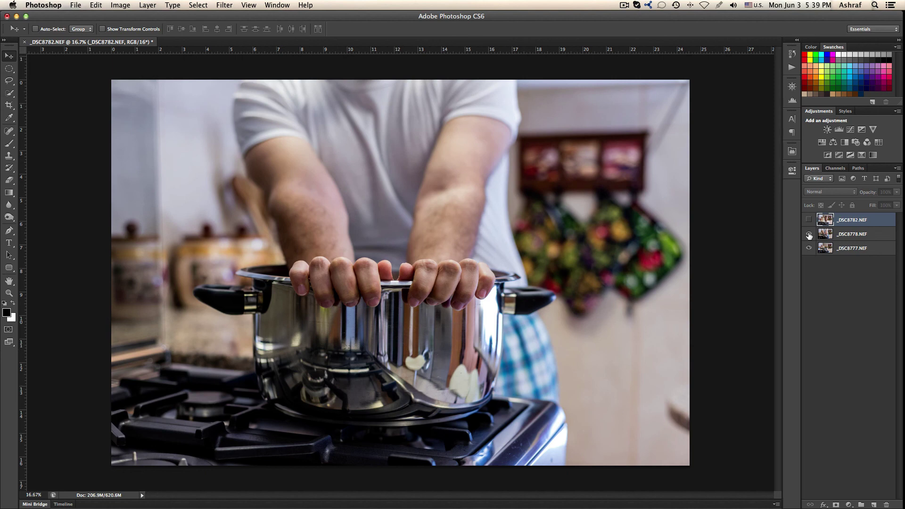
{"action": "left_click", "coordinate": [808, 235]}
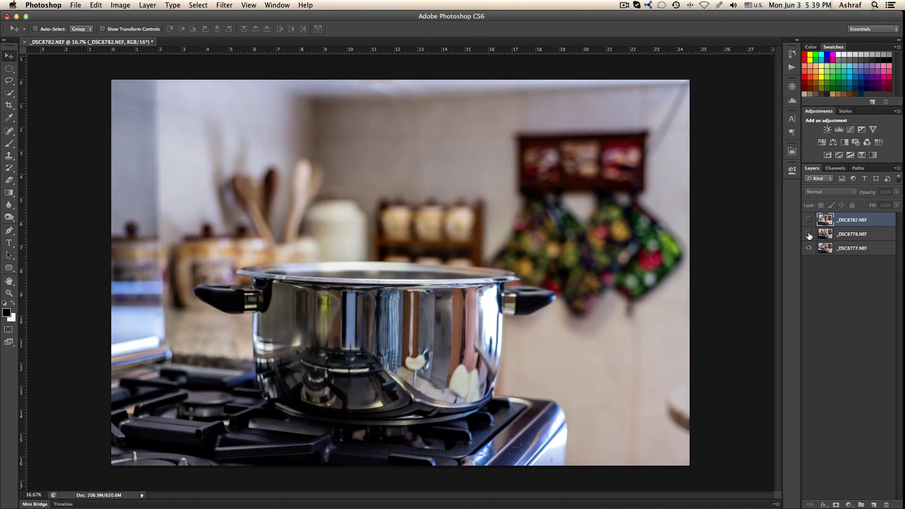
{"action": "left_click", "coordinate": [809, 235]}
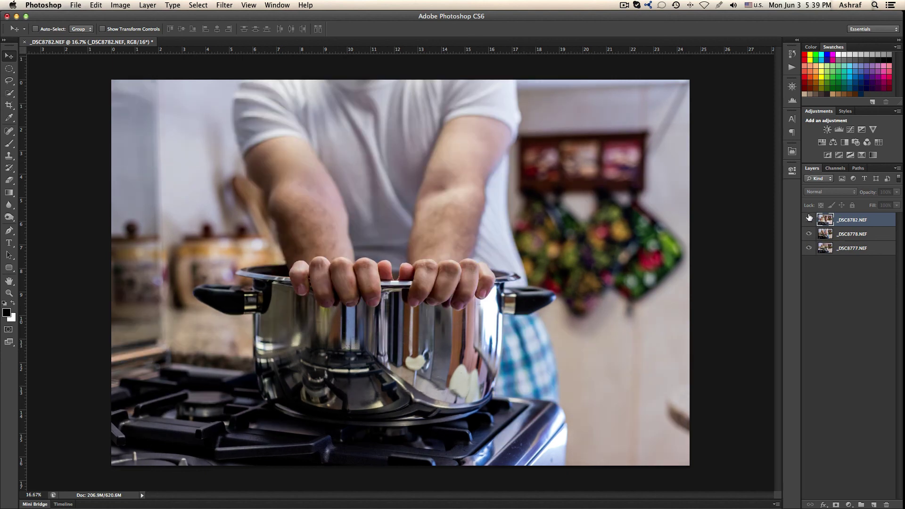
{"action": "left_click", "coordinate": [809, 219]}
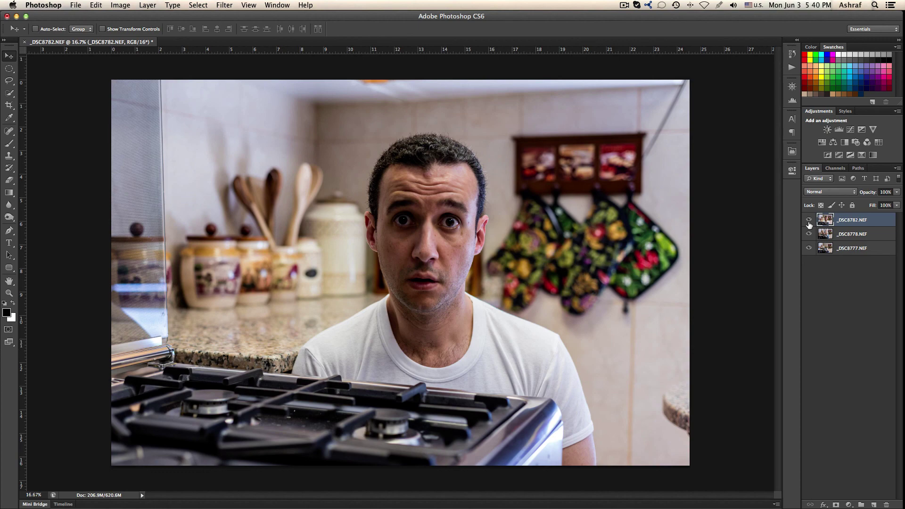
Step: Flicker the face layer's visibility to compare it with the photos beneath
{"action": "left_click", "coordinate": [808, 220]}
{"action": "left_click", "coordinate": [809, 220]}
{"action": "left_click", "coordinate": [808, 220]}
{"action": "left_click", "coordinate": [809, 220]}
{"action": "left_click", "coordinate": [809, 220]}
{"action": "left_click", "coordinate": [809, 221]}
{"action": "left_click", "coordinate": [809, 221]}
{"action": "left_click", "coordinate": [809, 220]}
{"action": "left_click", "coordinate": [808, 220]}
{"action": "left_click", "coordinate": [809, 221]}
Step: Select all three layers and run Auto-Align Layers with Auto projection
{"action": "left_click", "coordinate": [854, 252], "text": "shift"}
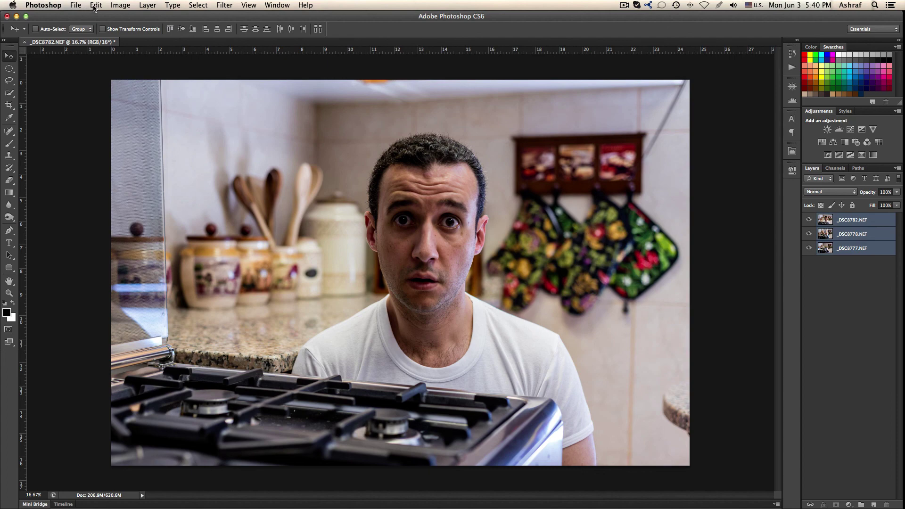
{"action": "left_click", "coordinate": [95, 5]}
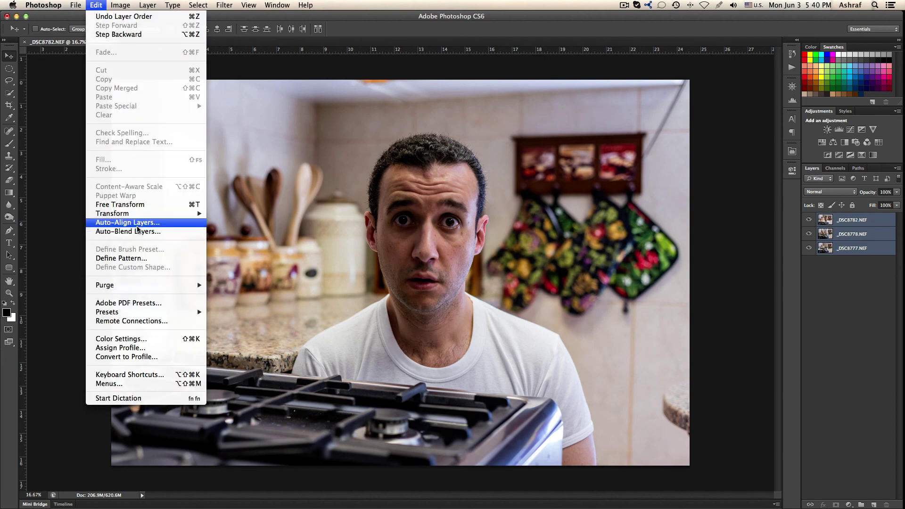
{"action": "left_click", "coordinate": [144, 223]}
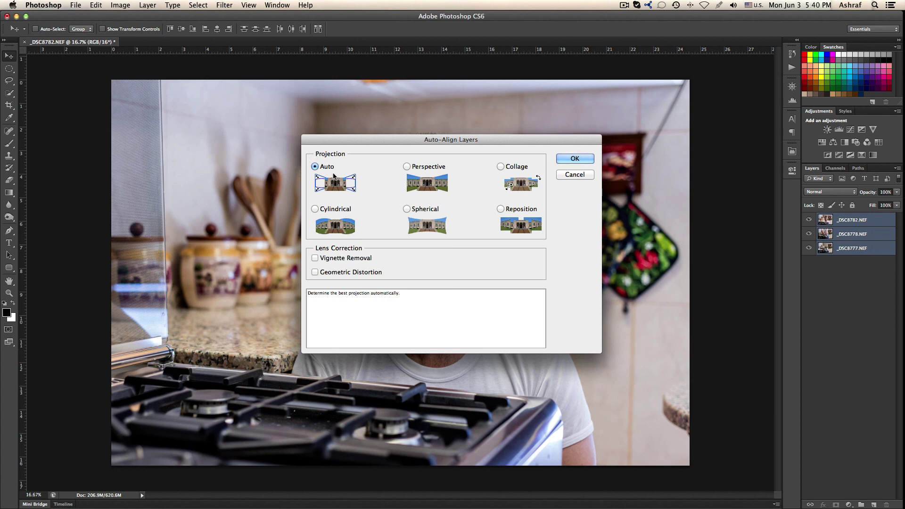
{"action": "left_click", "coordinate": [590, 164]}
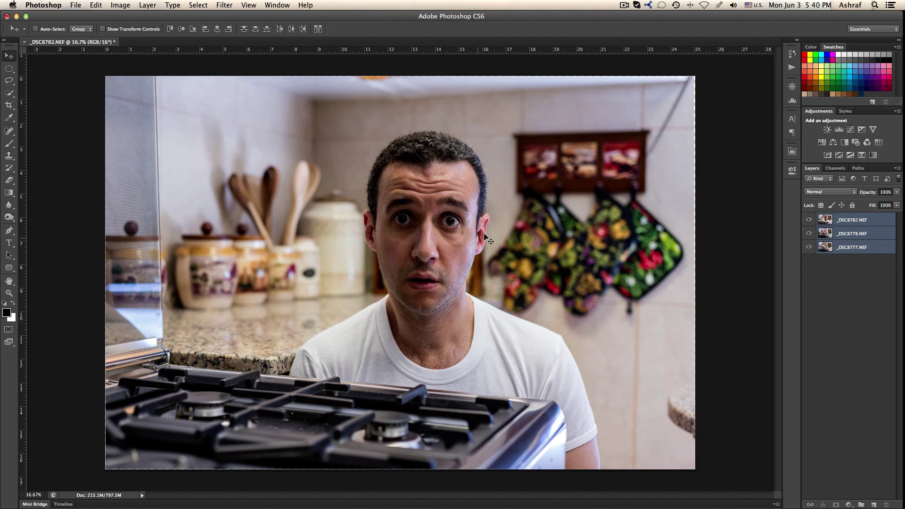
Step: Flick the _DSC8782 face layer on and off to check alignment, then leave it hidden
{"action": "left_click", "coordinate": [809, 221]}
{"action": "left_click", "coordinate": [809, 220]}
{"action": "left_click", "coordinate": [811, 221]}
{"action": "left_click", "coordinate": [811, 221]}
{"action": "left_click", "coordinate": [811, 221]}
{"action": "left_click", "coordinate": [811, 221]}
{"action": "left_click", "coordinate": [813, 221]}
{"action": "left_click", "coordinate": [813, 221]}
{"action": "left_click", "coordinate": [811, 221]}
{"action": "left_click", "coordinate": [810, 222]}
{"action": "left_click", "coordinate": [809, 221]}
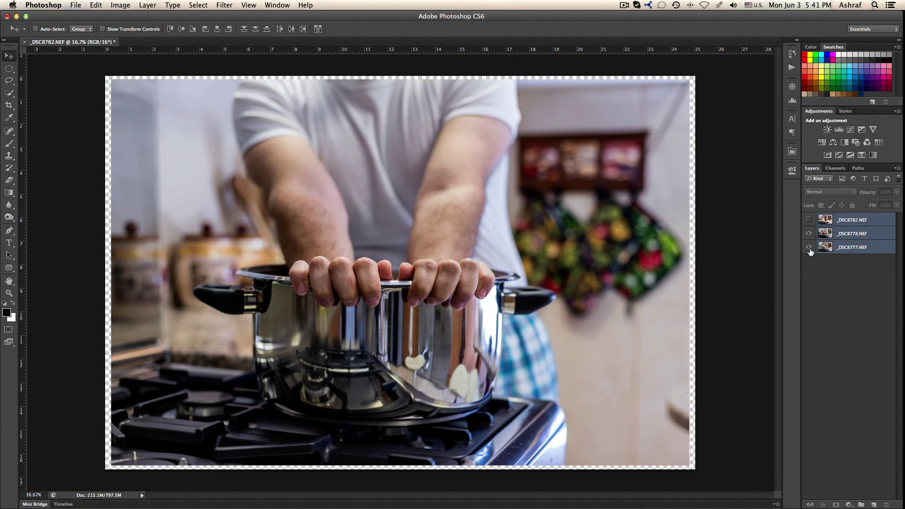
Step: Toggle the _DSC8778 hands layer to check alignment, leaving it visible
{"action": "left_click", "coordinate": [809, 233]}
{"action": "left_click", "coordinate": [809, 233]}
{"action": "left_click", "coordinate": [808, 233]}
{"action": "left_click", "coordinate": [809, 233]}
Step: With Quick Selection at size 80, select the fingers gripping the rim on _DSC8778
{"action": "left_click", "coordinate": [9, 93]}
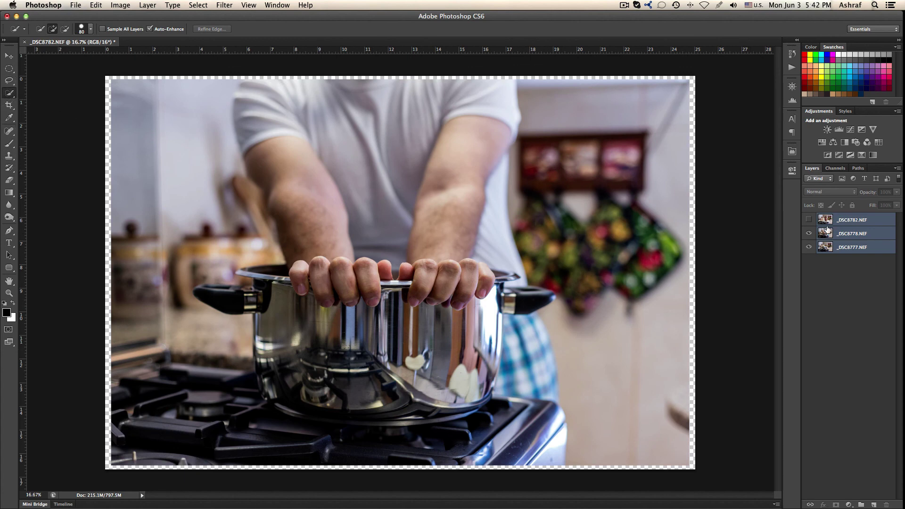
{"action": "left_click", "coordinate": [857, 282]}
{"action": "left_click", "coordinate": [851, 235]}
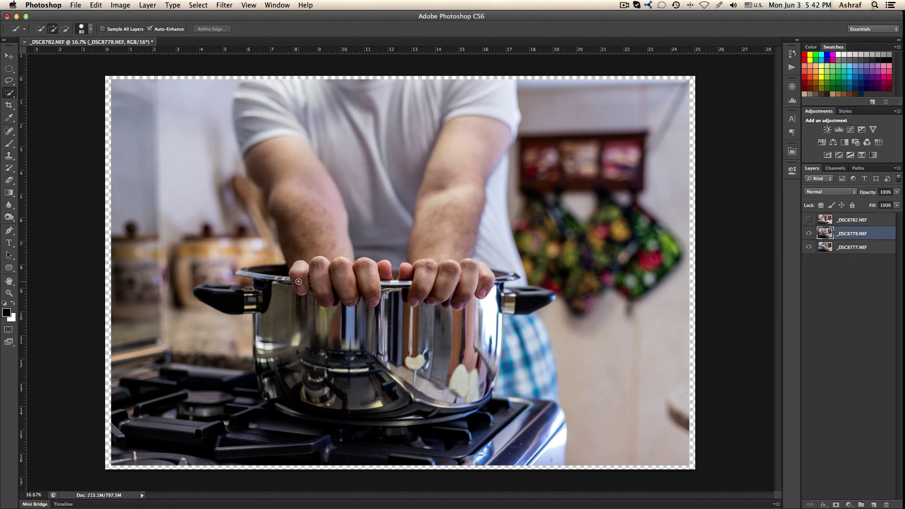
{"action": "mouse_move", "coordinate": [297, 290]}
{"action": "left_mouse_down"}
{"action": "mouse_move", "coordinate": [317, 264]}
{"action": "mouse_move", "coordinate": [335, 274]}
{"action": "mouse_move", "coordinate": [343, 262]}
{"action": "mouse_move", "coordinate": [396, 280]}
{"action": "mouse_move", "coordinate": [487, 273]}
{"action": "left_mouse_up"}
{"action": "left_click_drag", "start_coordinate": [310, 270], "coordinate": [304, 281]}
Step: Zoom in on the fingers, shrink the Quick Selection brush to 15 and switch to subtract
{"action": "scroll", "coordinate": [410, 270], "scroll_direction": "up", "scroll_amount": 5}
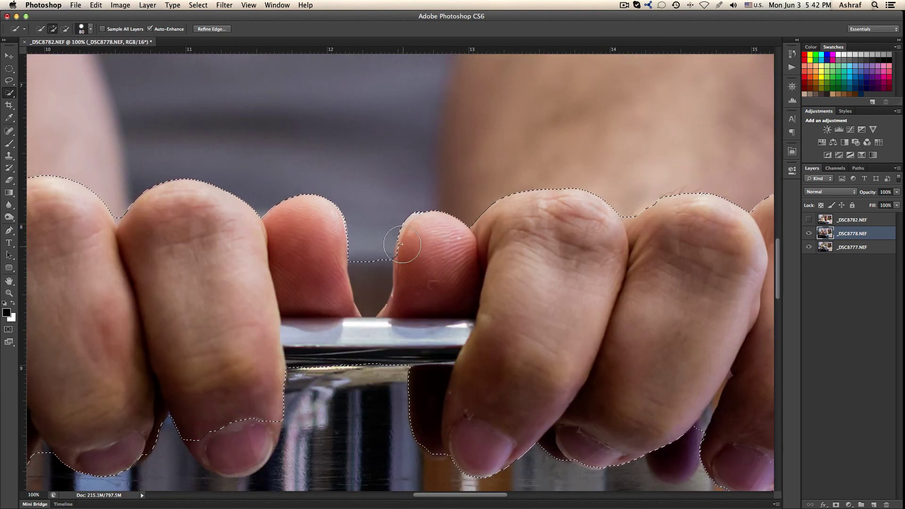
{"action": "left_click_drag", "start_coordinate": [389, 283], "coordinate": [393, 283]}
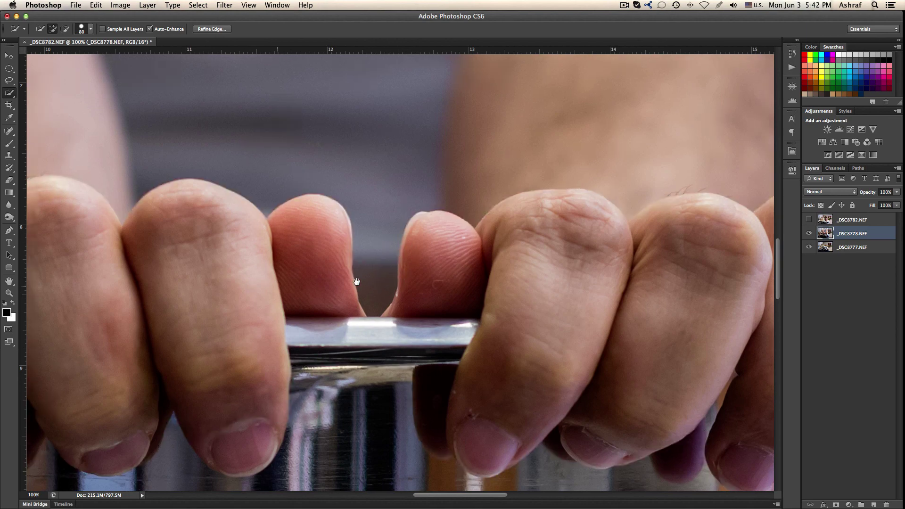
{"action": "scroll", "coordinate": [393, 282], "scroll_direction": "left", "scroll_amount": 15}
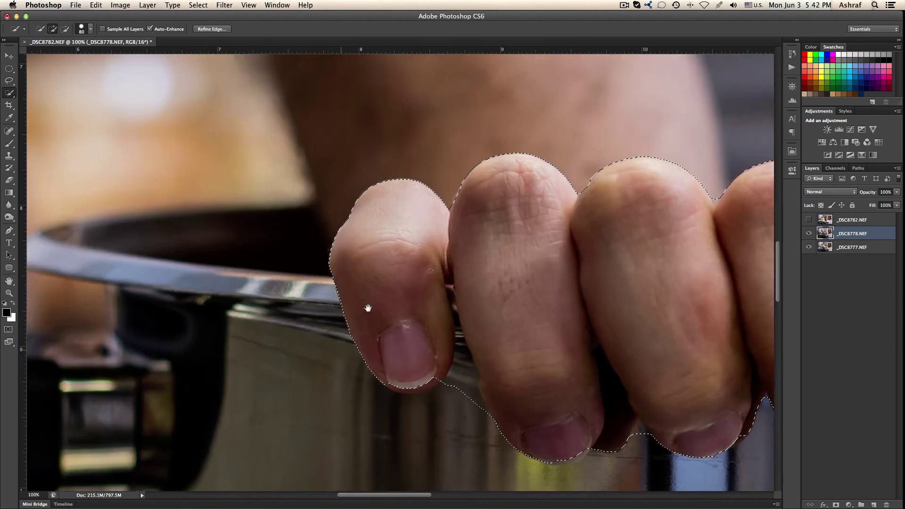
{"action": "scroll", "coordinate": [358, 282], "scroll_direction": "down", "scroll_amount": 1}
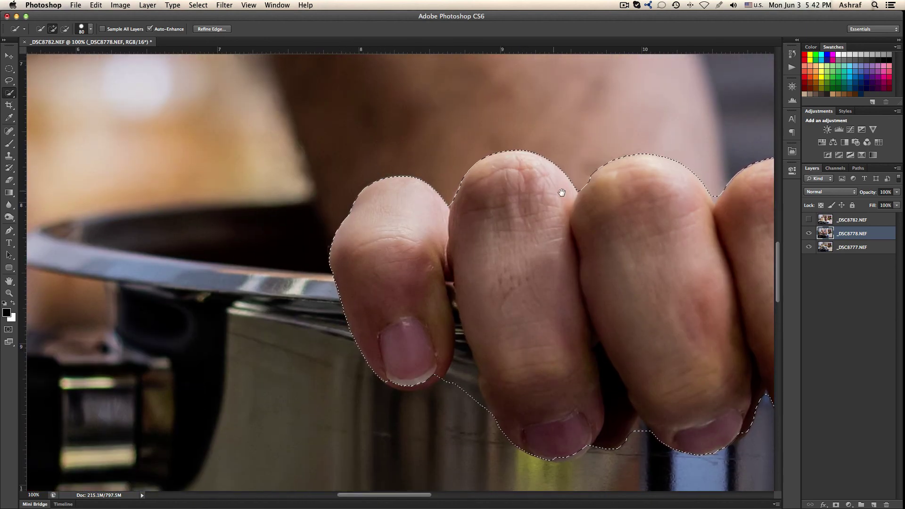
{"action": "scroll", "coordinate": [612, 238], "scroll_direction": "right", "scroll_amount": 10}
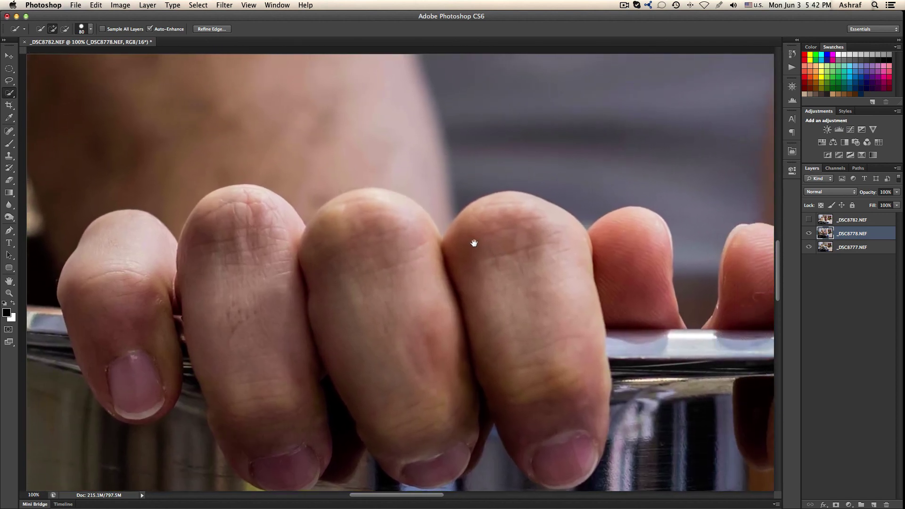
{"action": "scroll", "coordinate": [471, 237], "scroll_direction": "right", "scroll_amount": 2}
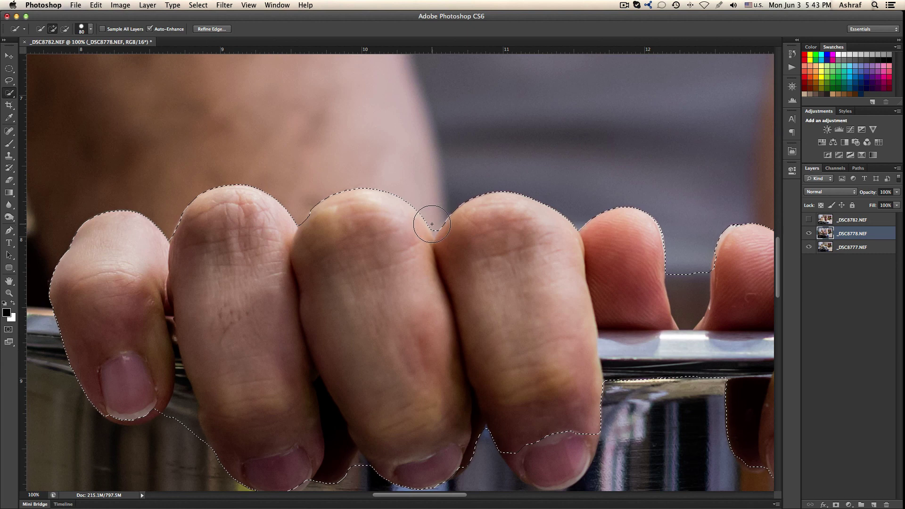
{"action": "key", "text": "bracketleft"}
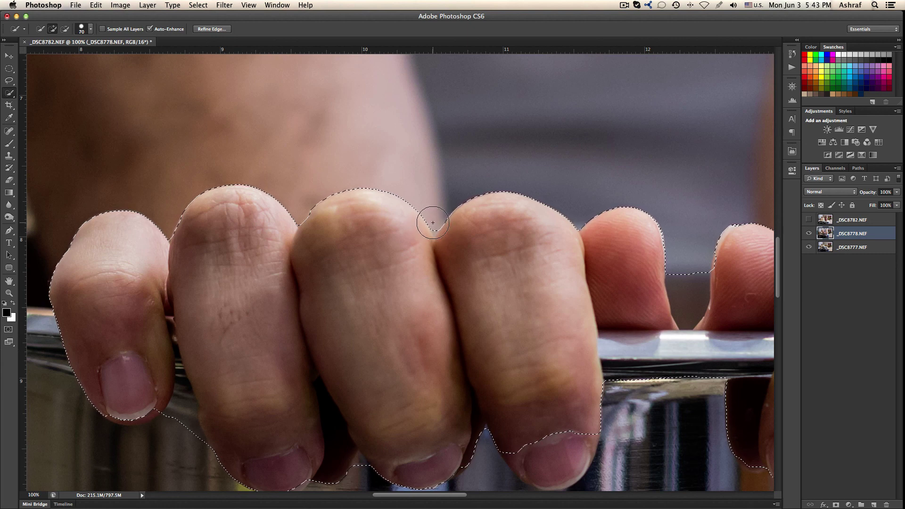
{"action": "key", "text": "bracketleft"}
{"action": "key", "text": "bracketleft"}
{"action": "key", "text": "bracketleft"}
{"action": "key", "text": "bracketleft"}
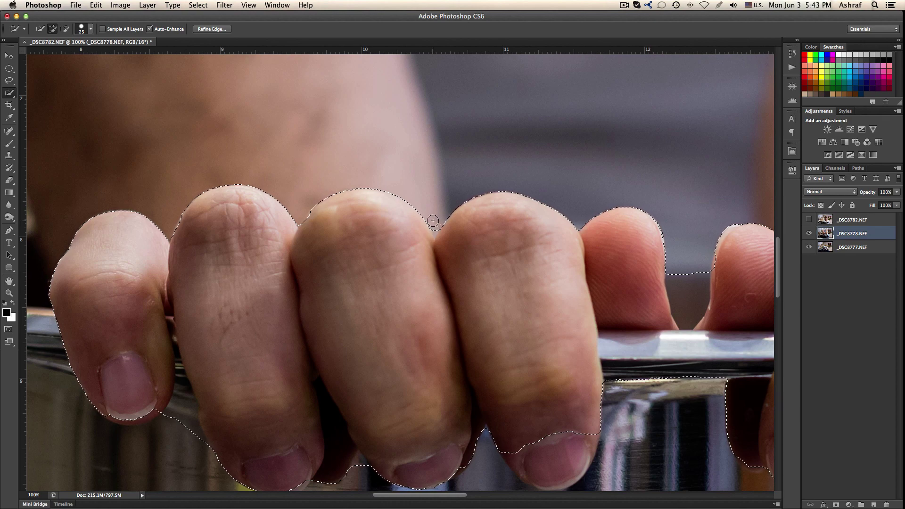
{"action": "key", "text": "bracketleft"}
{"action": "key", "text": "bracketleft"}
{"action": "key", "text": "bracketleft"}
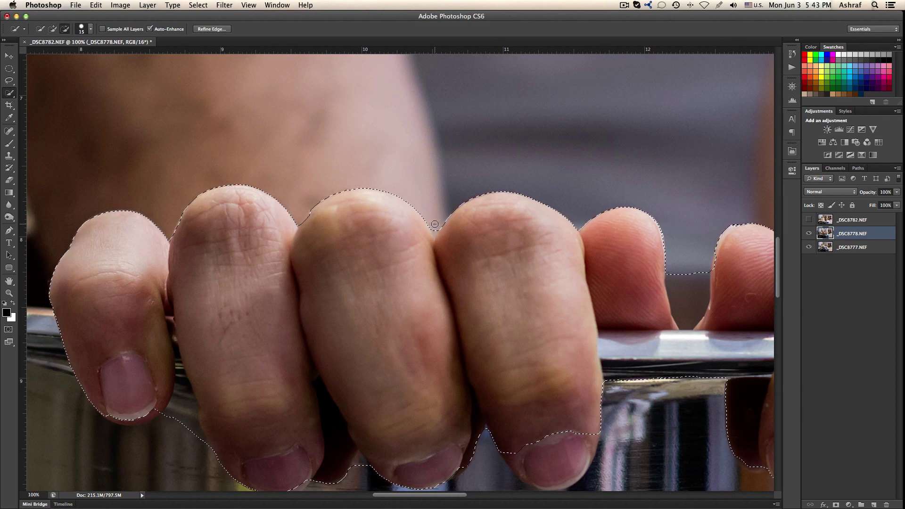
{"action": "key", "text": "alt"}
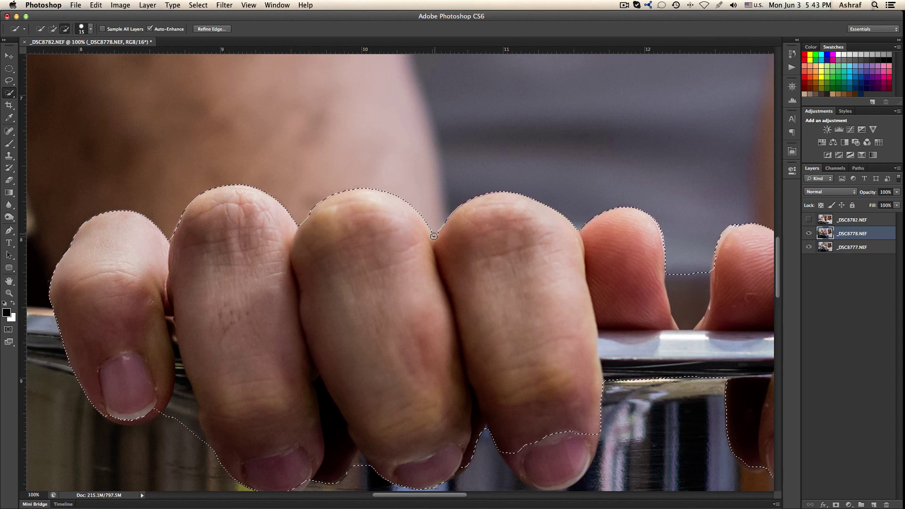
Step: Subtract the background gaps between the fingers, including between the central fingertips, from the selection
{"action": "left_click_drag", "start_coordinate": [445, 220], "coordinate": [433, 237]}
{"action": "left_click_drag", "start_coordinate": [556, 304], "coordinate": [328, 308]}
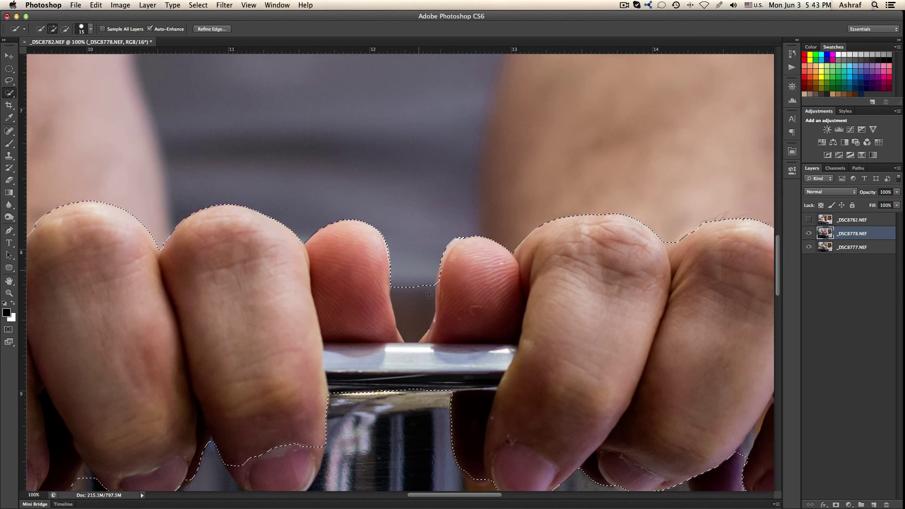
{"action": "key", "text": "alt"}
{"action": "mouse_move", "coordinate": [397, 281]}
{"action": "left_mouse_down"}
{"action": "mouse_move", "coordinate": [411, 339]}
{"action": "mouse_move", "coordinate": [433, 292]}
{"action": "left_mouse_up"}
{"action": "left_click_drag", "start_coordinate": [441, 257], "coordinate": [433, 279]}
{"action": "key", "text": "alt"}
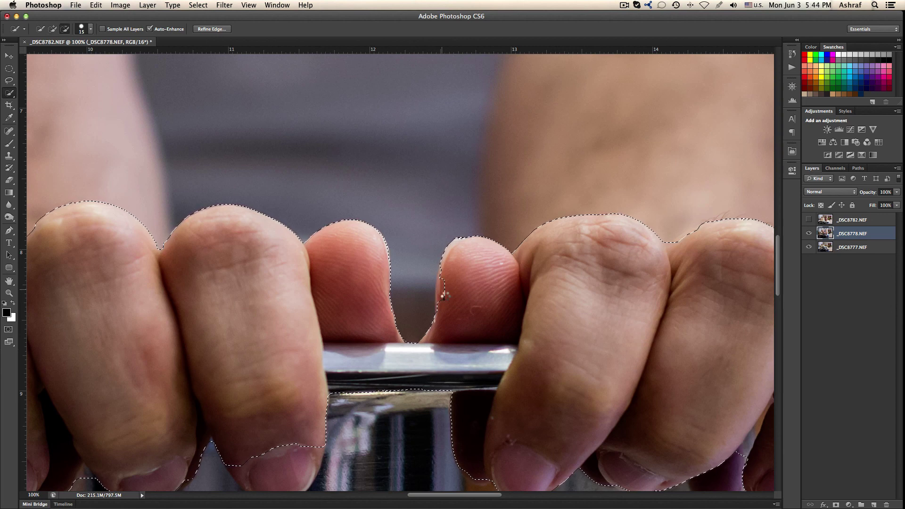
Step: Trim background between the fingertips and add the right hand's knuckle edge to the finger selection
{"action": "left_click", "coordinate": [445, 302], "text": "alt"}
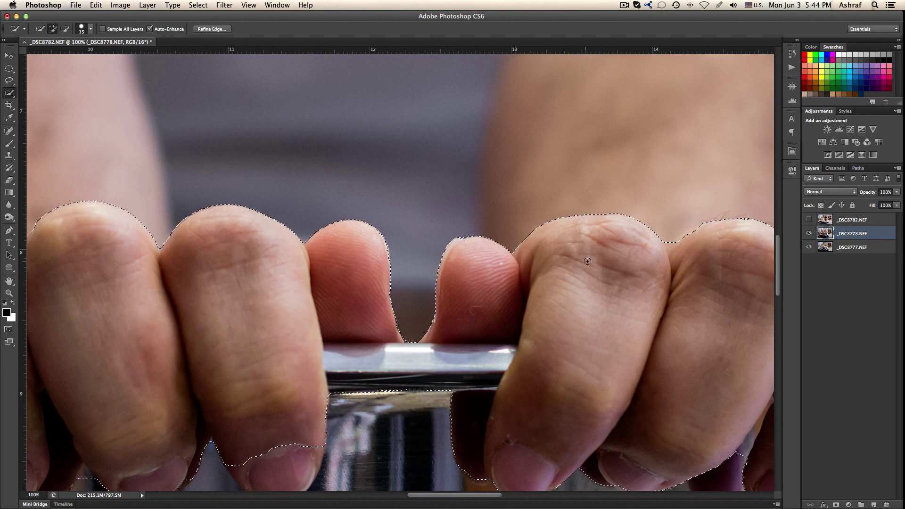
{"action": "left_click_drag", "start_coordinate": [557, 262], "coordinate": [296, 263]}
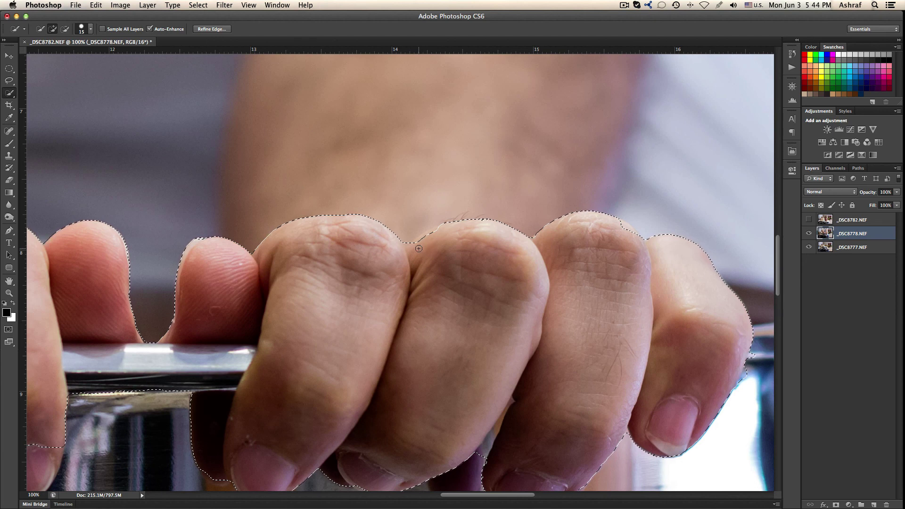
{"action": "mouse_move", "coordinate": [412, 249]}
{"action": "left_mouse_down"}
{"action": "mouse_move", "coordinate": [409, 241]}
{"action": "mouse_move", "coordinate": [428, 236]}
{"action": "left_mouse_up"}
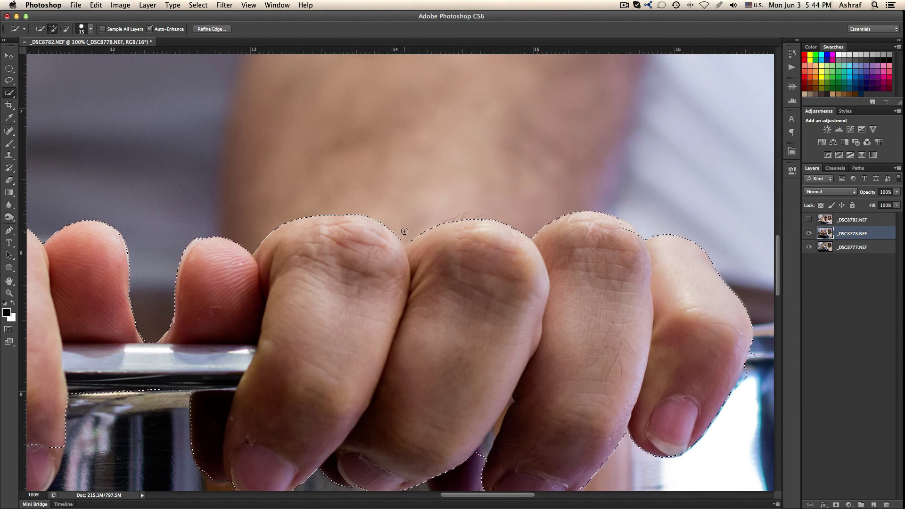
{"action": "key", "text": "alt"}
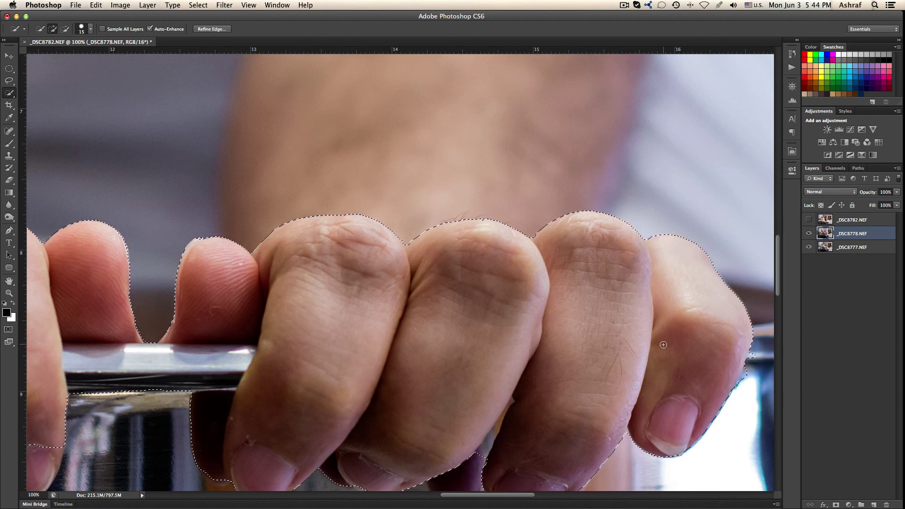
{"action": "scroll", "coordinate": [667, 338], "scroll_direction": "right", "scroll_amount": 10}
{"action": "scroll", "coordinate": [667, 339], "scroll_direction": "down", "scroll_amount": 5}
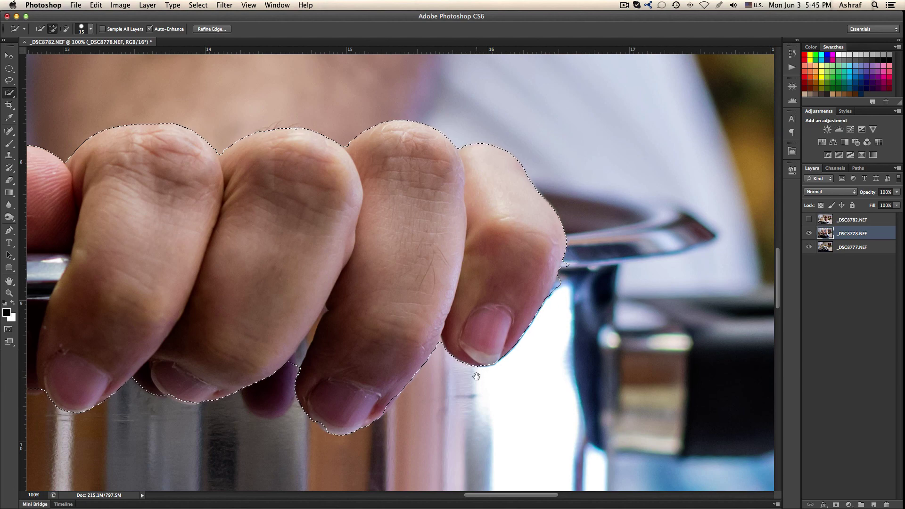
Step: Extend the finger selection below the outer fingertip, along the rim edge and around the middle fingertip
{"action": "left_click_drag", "start_coordinate": [558, 349], "coordinate": [586, 347]}
{"action": "left_click_drag", "start_coordinate": [379, 375], "coordinate": [568, 343]}
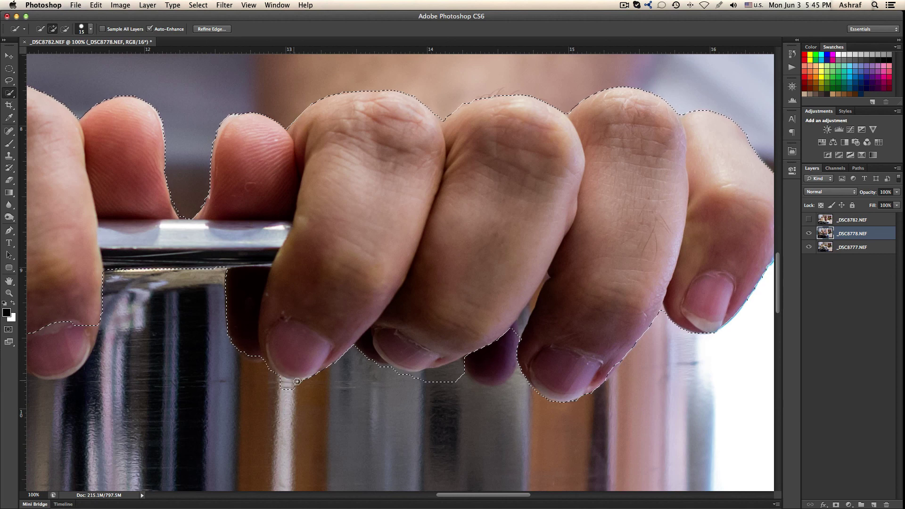
{"action": "left_click_drag", "start_coordinate": [304, 373], "coordinate": [331, 373]}
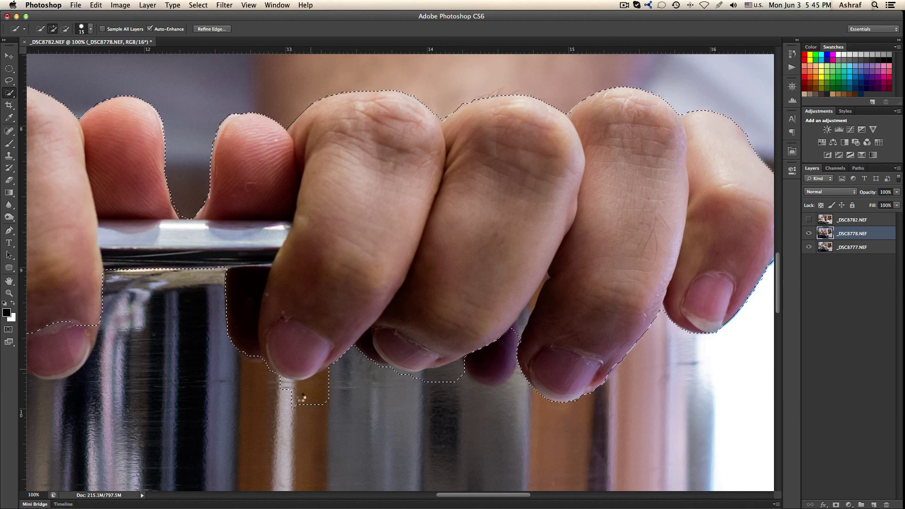
{"action": "mouse_move", "coordinate": [295, 392]}
{"action": "left_mouse_down"}
{"action": "mouse_move", "coordinate": [347, 402]}
{"action": "mouse_move", "coordinate": [305, 403]}
{"action": "left_mouse_up"}
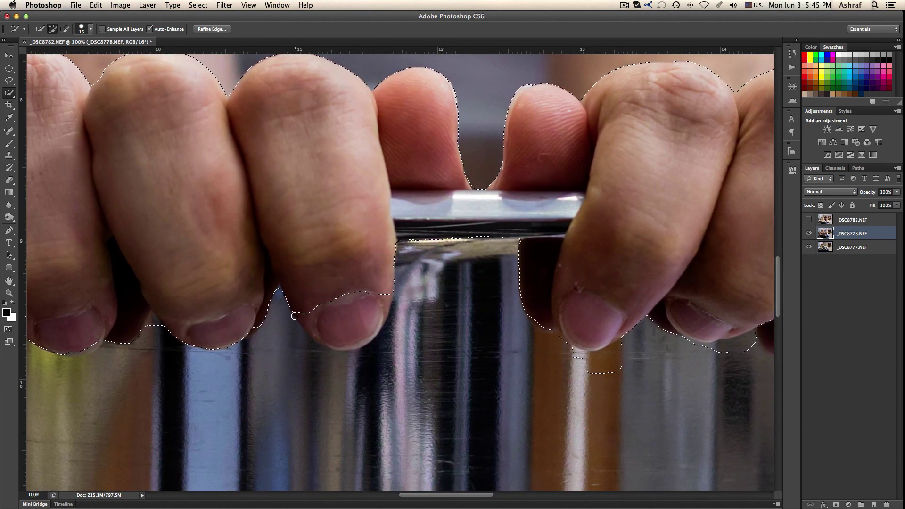
{"action": "left_click_drag", "start_coordinate": [410, 278], "coordinate": [382, 299]}
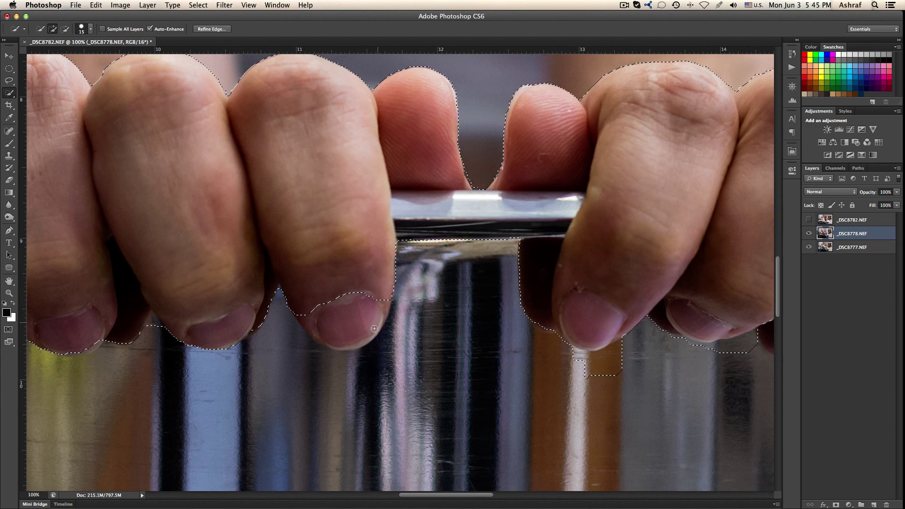
{"action": "mouse_move", "coordinate": [372, 329]}
{"action": "left_mouse_down"}
{"action": "mouse_move", "coordinate": [345, 345]}
{"action": "mouse_move", "coordinate": [324, 342]}
{"action": "mouse_move", "coordinate": [289, 300]}
{"action": "mouse_move", "coordinate": [313, 339]}
{"action": "mouse_move", "coordinate": [336, 349]}
{"action": "mouse_move", "coordinate": [379, 329]}
{"action": "left_mouse_up"}
Step: Extend the selection below the left hand's fingertips and left of the leftmost finger, then fit the photo on screen
{"action": "mouse_move", "coordinate": [234, 325]}
{"action": "left_mouse_down"}
{"action": "mouse_move", "coordinate": [169, 328]}
{"action": "mouse_move", "coordinate": [161, 319]}
{"action": "mouse_move", "coordinate": [193, 342]}
{"action": "mouse_move", "coordinate": [248, 326]}
{"action": "left_mouse_up"}
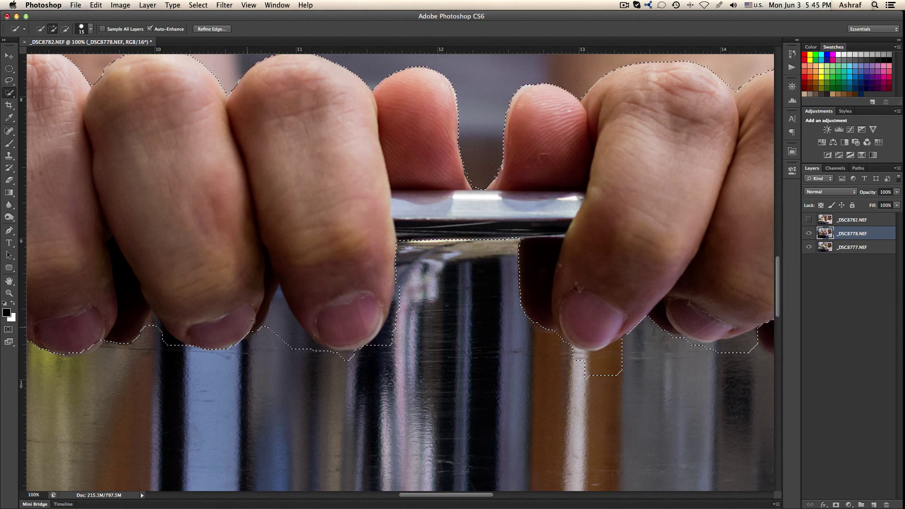
{"action": "left_click_drag", "start_coordinate": [252, 319], "coordinate": [225, 351]}
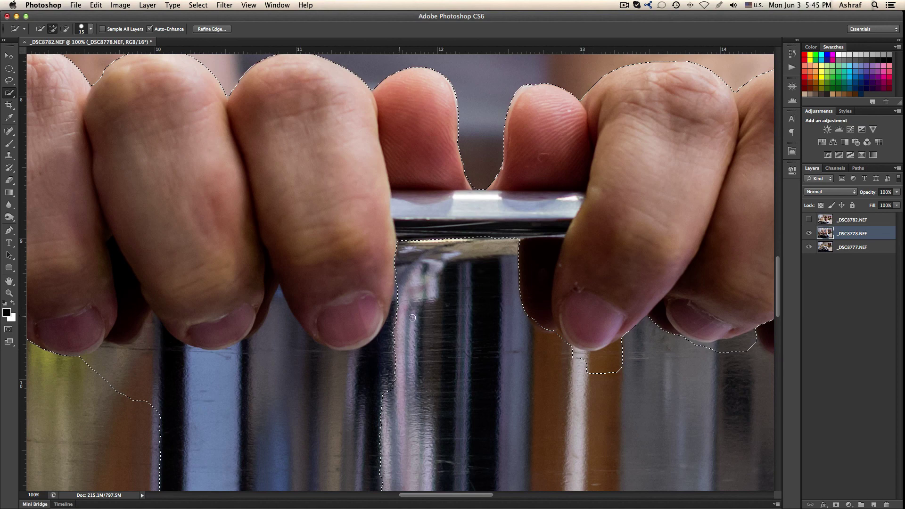
{"action": "left_click_drag", "start_coordinate": [325, 330], "coordinate": [438, 298]}
{"action": "left_click_drag", "start_coordinate": [264, 329], "coordinate": [290, 330]}
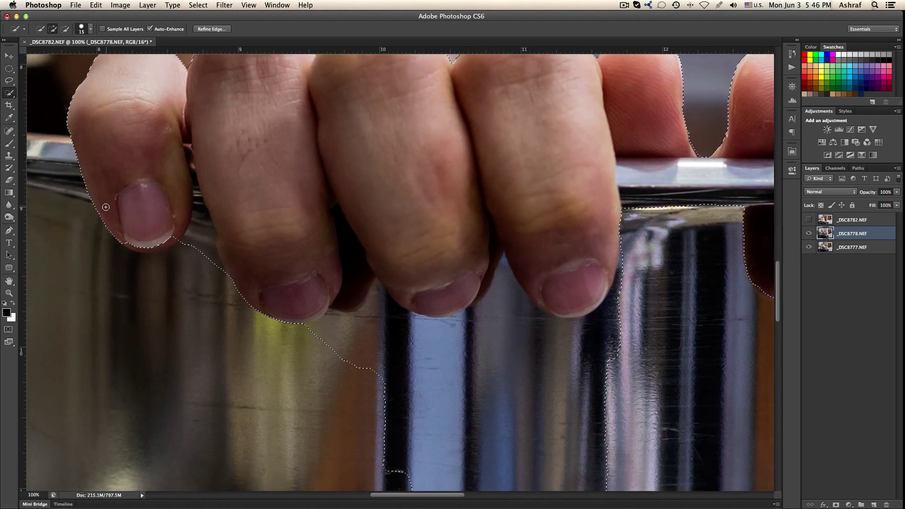
{"action": "mouse_move", "coordinate": [107, 217]}
{"action": "left_mouse_down"}
{"action": "mouse_move", "coordinate": [123, 248]}
{"action": "mouse_move", "coordinate": [189, 258]}
{"action": "left_mouse_up"}
{"action": "mouse_move", "coordinate": [254, 299]}
{"action": "left_mouse_down"}
{"action": "mouse_move", "coordinate": [295, 324]}
{"action": "mouse_move", "coordinate": [254, 309]}
{"action": "left_mouse_up"}
{"action": "key", "text": "super+0"}
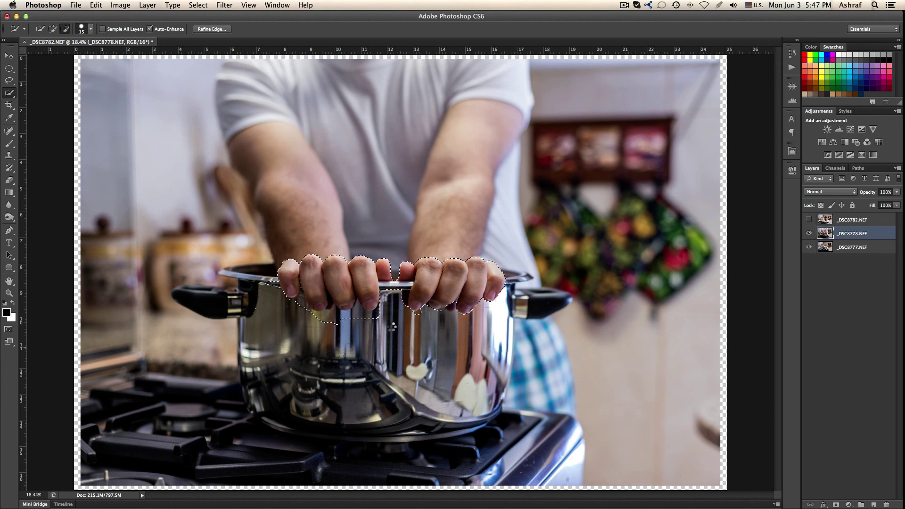
Step: Finish the finger selection, add it as a layer mask on _DSC8778.NEF, and briefly preview the man layer
{"action": "left_click", "coordinate": [391, 328]}
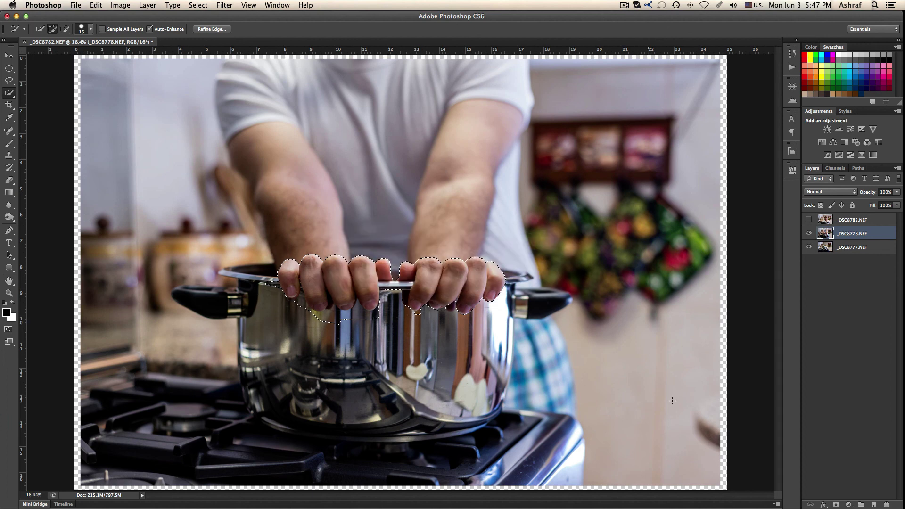
{"action": "left_click", "coordinate": [836, 504]}
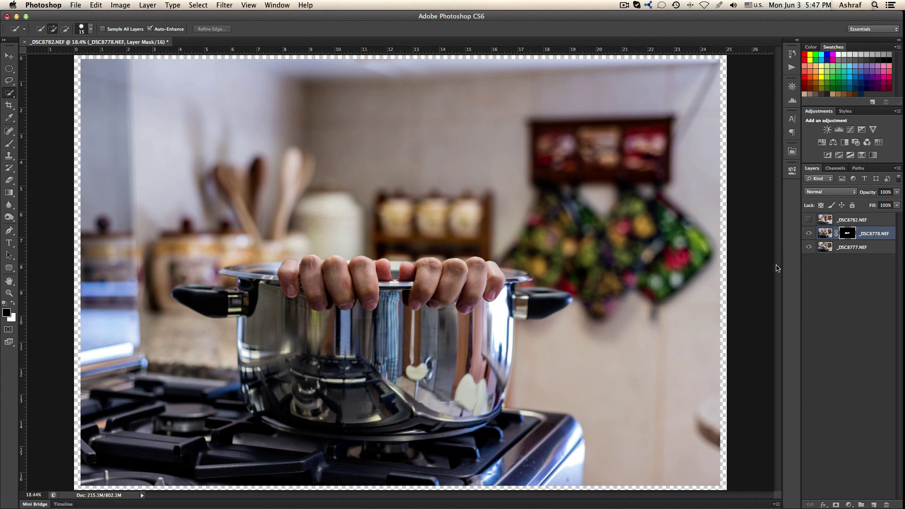
{"action": "left_click", "coordinate": [809, 220]}
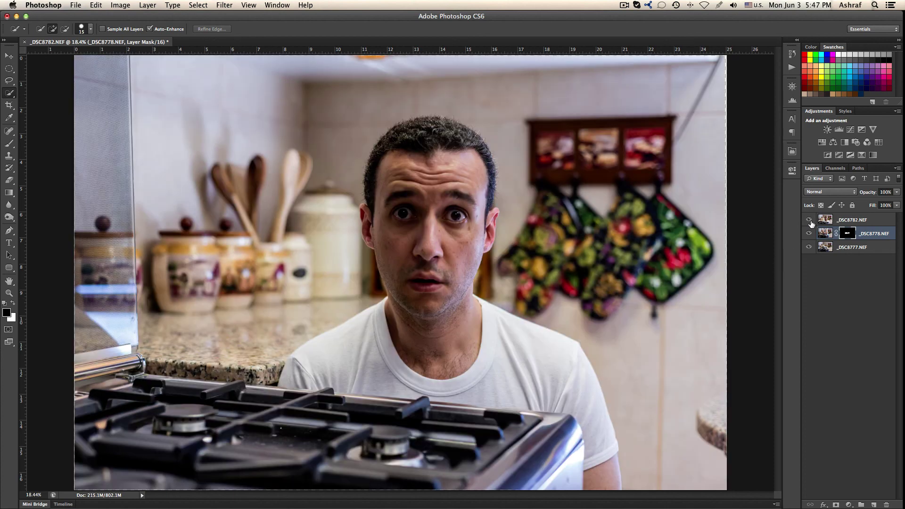
{"action": "left_click", "coordinate": [810, 220]}
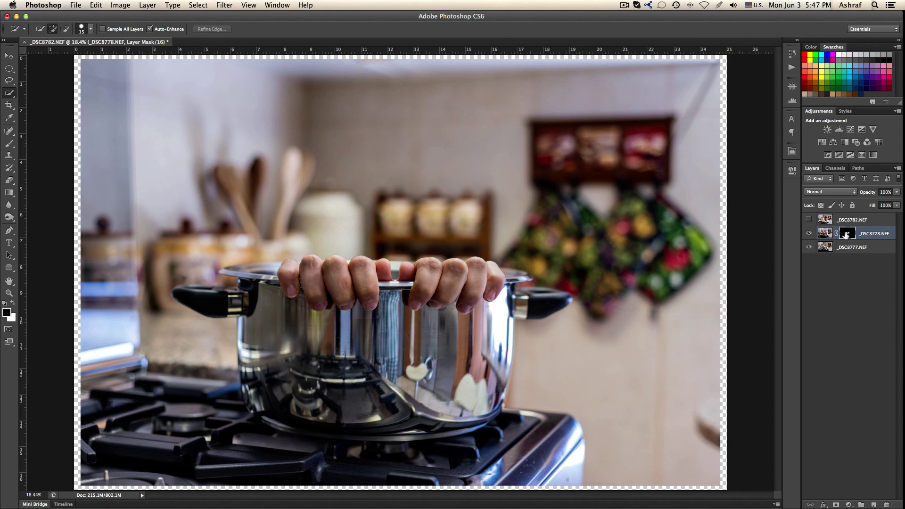
Step: Show _DSC8782.NEF, Alt-copy the finger mask onto it, and invert the copied mask
{"action": "left_click", "coordinate": [807, 220]}
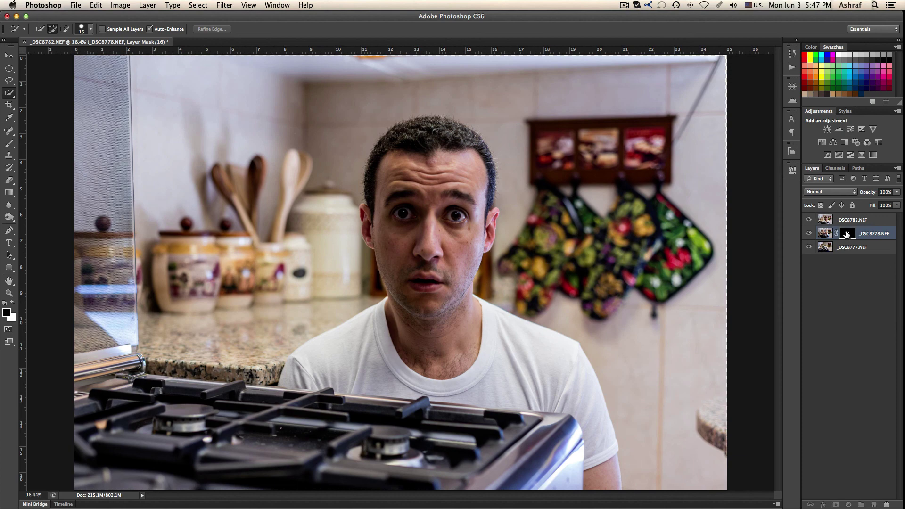
{"action": "left_click_drag", "start_coordinate": [846, 234], "coordinate": [848, 222]}
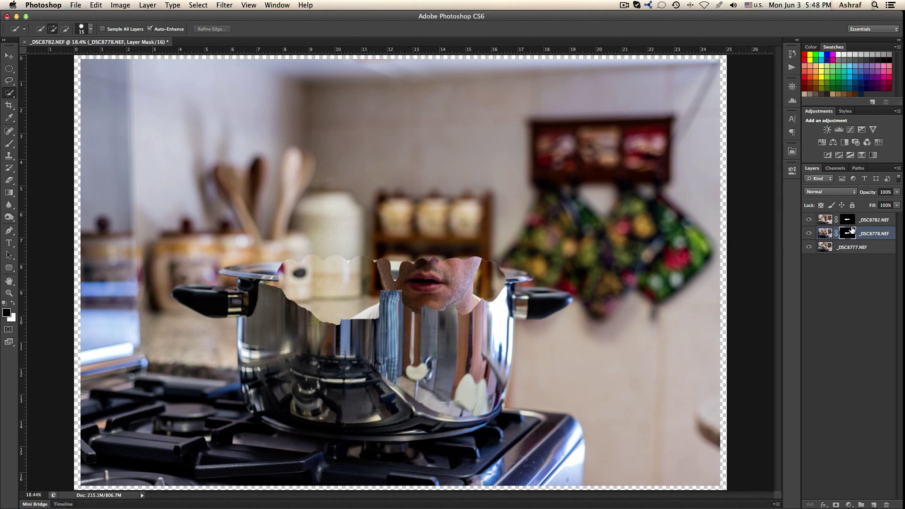
{"action": "left_click_drag", "start_coordinate": [845, 219], "coordinate": [847, 221]}
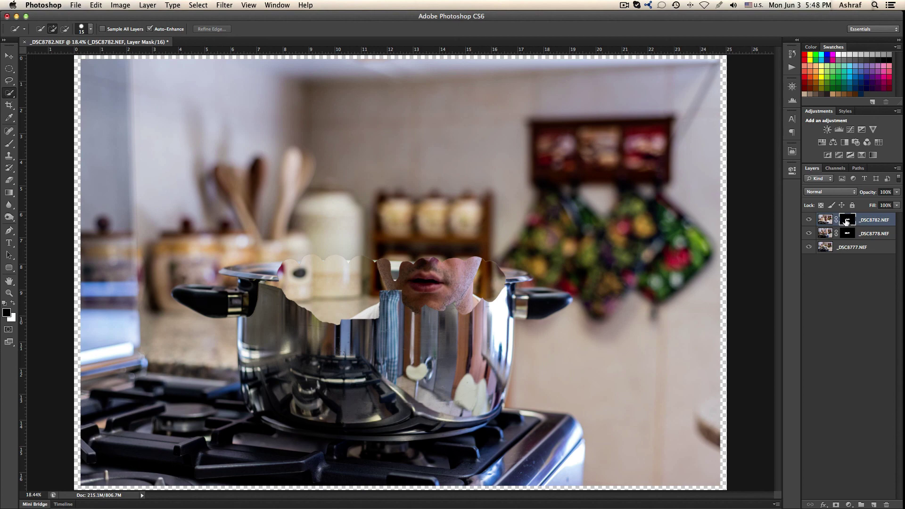
{"action": "key", "text": "super+i"}
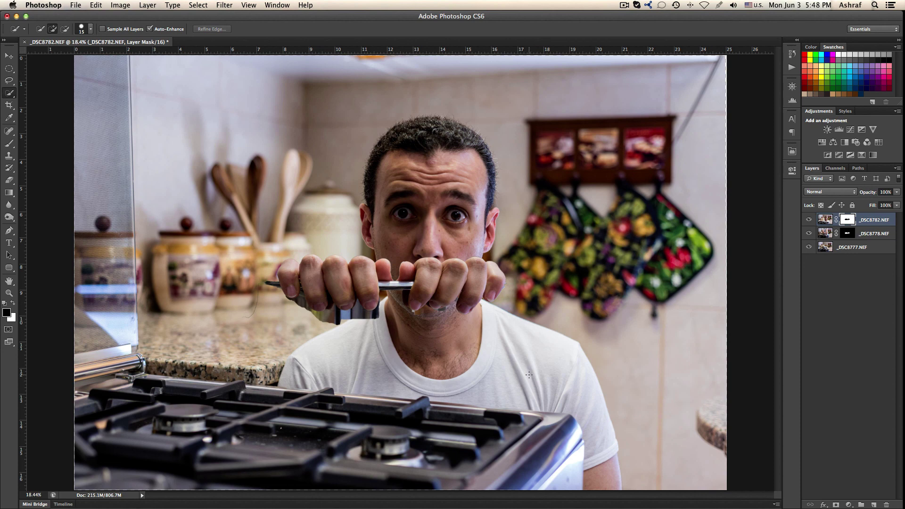
Step: Paint black with a 700 px brush on the face-layer mask to hide the man's body below the rim
{"action": "left_click", "coordinate": [9, 143]}
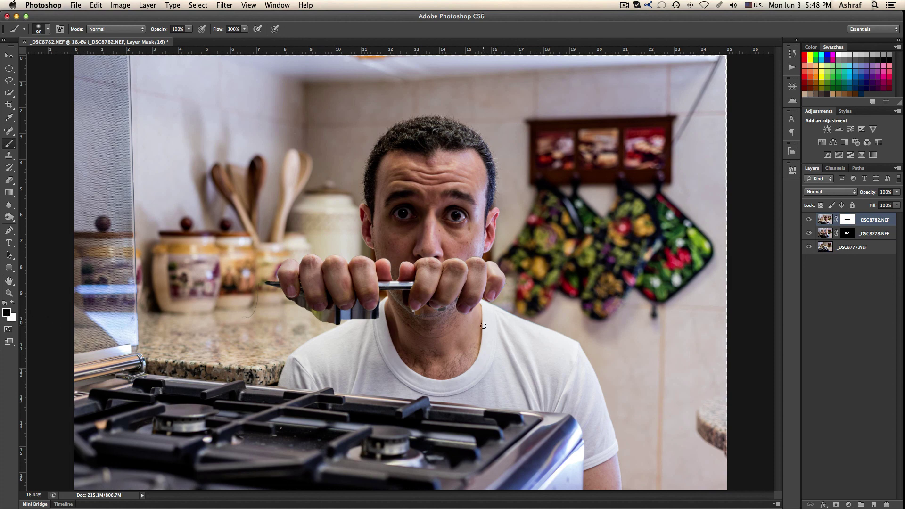
{"action": "key", "text": "bracketright"}
{"action": "key", "text": "bracketright"}
{"action": "key", "text": "bracketright"}
{"action": "key", "text": "bracketright"}
{"action": "key", "text": "bracketright"}
{"action": "key", "text": "bracketright"}
{"action": "key", "text": "bracketright"}
{"action": "key", "text": "bracketright"}
{"action": "key", "text": "bracketright"}
{"action": "key", "text": "bracketright"}
{"action": "key", "text": "bracketright"}
{"action": "key", "text": "bracketright"}
{"action": "key", "text": "bracketleft"}
{"action": "mouse_move", "coordinate": [618, 422]}
{"action": "left_mouse_down"}
{"action": "mouse_move", "coordinate": [617, 472]}
{"action": "mouse_move", "coordinate": [603, 449]}
{"action": "mouse_move", "coordinate": [606, 465]}
{"action": "mouse_move", "coordinate": [587, 386]}
{"action": "mouse_move", "coordinate": [579, 398]}
{"action": "mouse_move", "coordinate": [546, 345]}
{"action": "mouse_move", "coordinate": [522, 348]}
{"action": "mouse_move", "coordinate": [515, 339]}
{"action": "mouse_move", "coordinate": [508, 348]}
{"action": "mouse_move", "coordinate": [503, 329]}
{"action": "mouse_move", "coordinate": [488, 328]}
{"action": "mouse_move", "coordinate": [487, 337]}
{"action": "mouse_move", "coordinate": [490, 326]}
{"action": "mouse_move", "coordinate": [483, 381]}
{"action": "mouse_move", "coordinate": [428, 387]}
{"action": "mouse_move", "coordinate": [435, 377]}
{"action": "mouse_move", "coordinate": [410, 373]}
{"action": "mouse_move", "coordinate": [414, 381]}
{"action": "mouse_move", "coordinate": [405, 381]}
{"action": "mouse_move", "coordinate": [412, 379]}
{"action": "mouse_move", "coordinate": [377, 369]}
{"action": "mouse_move", "coordinate": [324, 382]}
{"action": "mouse_move", "coordinate": [303, 370]}
{"action": "mouse_move", "coordinate": [304, 389]}
{"action": "mouse_move", "coordinate": [393, 326]}
{"action": "mouse_move", "coordinate": [500, 320]}
{"action": "mouse_move", "coordinate": [394, 338]}
{"action": "mouse_move", "coordinate": [283, 323]}
{"action": "mouse_move", "coordinate": [230, 290]}
{"action": "mouse_move", "coordinate": [236, 276]}
{"action": "mouse_move", "coordinate": [186, 301]}
{"action": "mouse_move", "coordinate": [237, 317]}
{"action": "mouse_move", "coordinate": [278, 414]}
{"action": "mouse_move", "coordinate": [214, 405]}
{"action": "mouse_move", "coordinate": [316, 401]}
{"action": "mouse_move", "coordinate": [367, 438]}
{"action": "mouse_move", "coordinate": [495, 438]}
{"action": "mouse_move", "coordinate": [455, 464]}
{"action": "mouse_move", "coordinate": [537, 424]}
{"action": "mouse_move", "coordinate": [584, 434]}
{"action": "mouse_move", "coordinate": [438, 457]}
{"action": "mouse_move", "coordinate": [191, 415]}
{"action": "mouse_move", "coordinate": [162, 459]}
{"action": "mouse_move", "coordinate": [186, 443]}
{"action": "mouse_move", "coordinate": [148, 423]}
{"action": "mouse_move", "coordinate": [89, 467]}
{"action": "mouse_move", "coordinate": [141, 455]}
{"action": "mouse_move", "coordinate": [109, 391]}
{"action": "mouse_move", "coordinate": [242, 411]}
{"action": "mouse_move", "coordinate": [228, 360]}
{"action": "mouse_move", "coordinate": [198, 320]}
{"action": "mouse_move", "coordinate": [270, 338]}
{"action": "mouse_move", "coordinate": [302, 311]}
{"action": "mouse_move", "coordinate": [292, 304]}
{"action": "mouse_move", "coordinate": [330, 317]}
{"action": "mouse_move", "coordinate": [401, 302]}
{"action": "mouse_move", "coordinate": [509, 311]}
{"action": "mouse_move", "coordinate": [543, 298]}
{"action": "mouse_move", "coordinate": [518, 302]}
{"action": "mouse_move", "coordinate": [514, 283]}
{"action": "mouse_move", "coordinate": [516, 297]}
{"action": "mouse_move", "coordinate": [522, 287]}
{"action": "mouse_move", "coordinate": [537, 299]}
{"action": "mouse_move", "coordinate": [509, 303]}
{"action": "mouse_move", "coordinate": [517, 286]}
{"action": "mouse_move", "coordinate": [561, 294]}
{"action": "mouse_move", "coordinate": [586, 319]}
{"action": "mouse_move", "coordinate": [495, 297]}
{"action": "mouse_move", "coordinate": [424, 294]}
{"action": "mouse_move", "coordinate": [404, 310]}
{"action": "mouse_move", "coordinate": [332, 302]}
{"action": "mouse_move", "coordinate": [360, 306]}
{"action": "mouse_move", "coordinate": [292, 311]}
{"action": "mouse_move", "coordinate": [364, 316]}
{"action": "mouse_move", "coordinate": [403, 299]}
{"action": "mouse_move", "coordinate": [416, 271]}
{"action": "mouse_move", "coordinate": [395, 281]}
{"action": "left_mouse_up"}
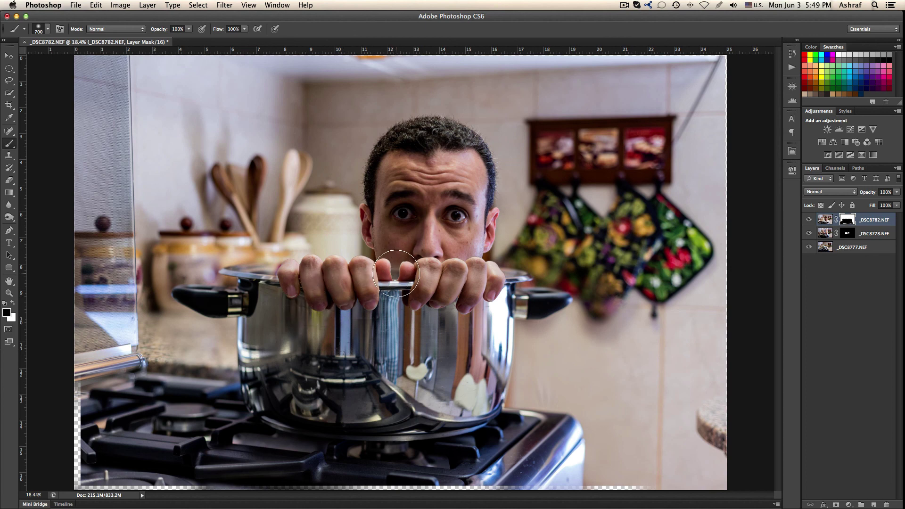
{"action": "key", "text": "alt"}
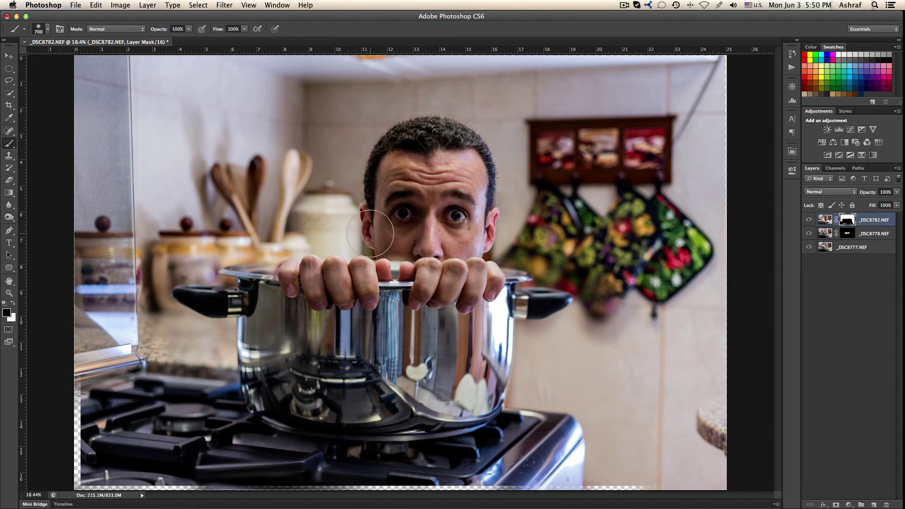
Step: At 100% zoom, paint white with a 100 px brush to reveal the chin in the middle finger gap
{"action": "key", "text": "super+1"}
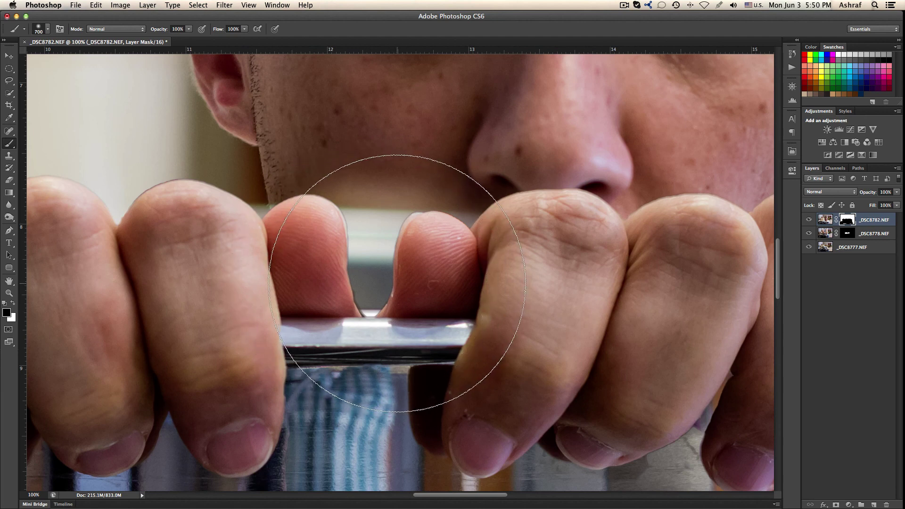
{"action": "key", "text": "bracketleft"}
{"action": "key", "text": "bracketleft"}
{"action": "key", "text": "bracketleft"}
{"action": "key", "text": "bracketleft"}
{"action": "key", "text": "bracketleft"}
{"action": "key", "text": "bracketleft"}
{"action": "key", "text": "bracketleft"}
{"action": "key", "text": "bracketleft"}
{"action": "key", "text": "bracketleft"}
{"action": "key", "text": "bracketleft"}
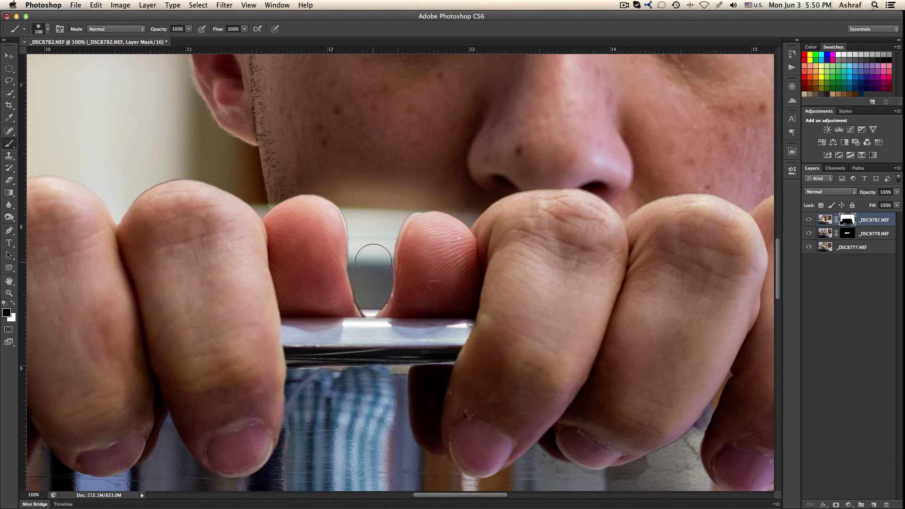
{"action": "key", "text": "x"}
{"action": "key", "text": "x"}
{"action": "key", "text": "x"}
{"action": "key", "text": "x"}
{"action": "key", "text": "x"}
{"action": "key", "text": "x"}
{"action": "key", "text": "x"}
{"action": "key", "text": "x"}
{"action": "key", "text": "x"}
{"action": "left_click", "coordinate": [376, 219]}
{"action": "mouse_move", "coordinate": [376, 219]}
{"action": "left_mouse_down"}
{"action": "mouse_move", "coordinate": [348, 187]}
{"action": "mouse_move", "coordinate": [381, 197]}
{"action": "mouse_move", "coordinate": [444, 184]}
{"action": "mouse_move", "coordinate": [457, 197]}
{"action": "mouse_move", "coordinate": [417, 188]}
{"action": "mouse_move", "coordinate": [373, 210]}
{"action": "mouse_move", "coordinate": [367, 202]}
{"action": "mouse_move", "coordinate": [373, 291]}
{"action": "mouse_move", "coordinate": [389, 207]}
{"action": "mouse_move", "coordinate": [408, 190]}
{"action": "mouse_move", "coordinate": [394, 190]}
{"action": "mouse_move", "coordinate": [370, 255]}
{"action": "left_mouse_up"}
{"action": "mouse_move", "coordinate": [369, 290]}
{"action": "left_mouse_down"}
{"action": "mouse_move", "coordinate": [370, 306]}
{"action": "mouse_move", "coordinate": [380, 281]}
{"action": "mouse_move", "coordinate": [372, 311]}
{"action": "mouse_move", "coordinate": [374, 245]}
{"action": "left_mouse_up"}
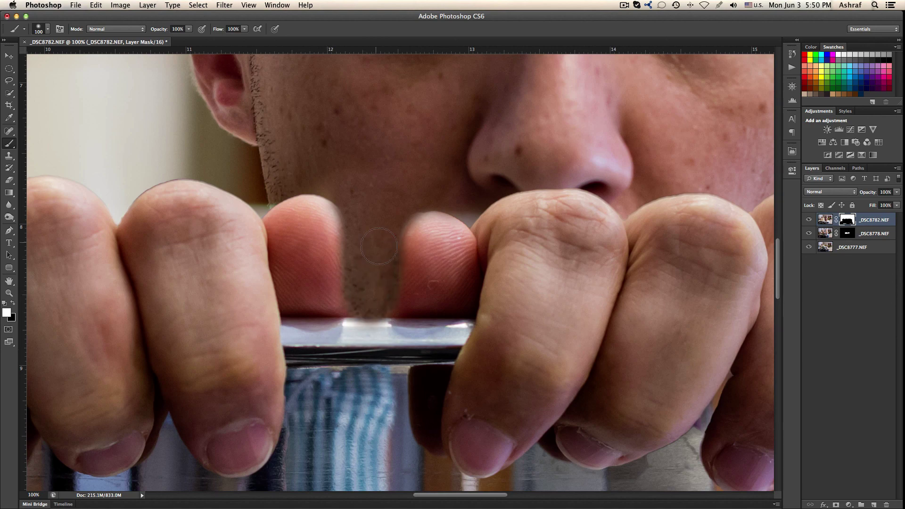
Step: Paint black to restore the edges of the middle fingers
{"action": "key", "text": "x"}
{"action": "mouse_move", "coordinate": [424, 293]}
{"action": "left_mouse_down"}
{"action": "mouse_move", "coordinate": [427, 272]}
{"action": "mouse_move", "coordinate": [421, 297]}
{"action": "left_mouse_up"}
{"action": "mouse_move", "coordinate": [317, 313]}
{"action": "left_mouse_down"}
{"action": "mouse_move", "coordinate": [343, 283]}
{"action": "mouse_move", "coordinate": [320, 249]}
{"action": "mouse_move", "coordinate": [335, 242]}
{"action": "mouse_move", "coordinate": [342, 325]}
{"action": "left_mouse_up"}
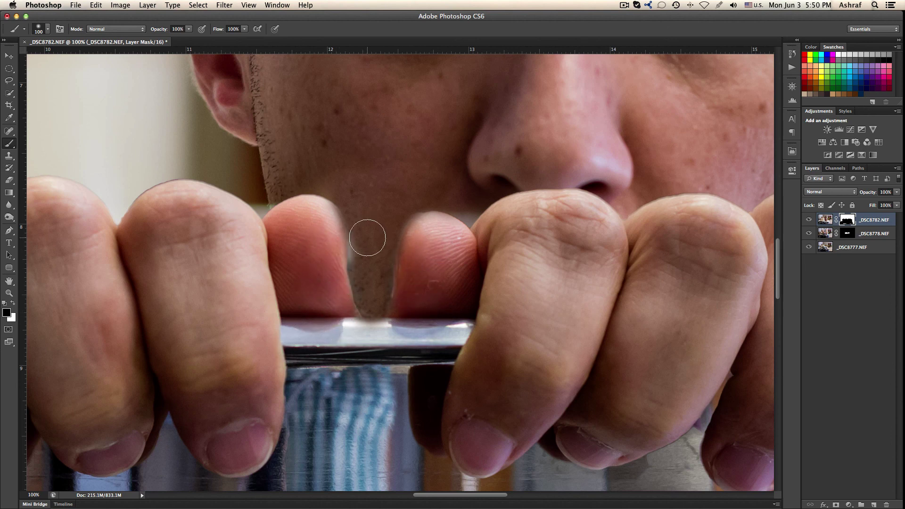
Step: Reveal the jaw beside the finger with a 60 px white brush
{"action": "key", "text": "bracketleft"}
{"action": "key", "text": "bracketleft"}
{"action": "key", "text": "bracketleft"}
{"action": "key", "text": "bracketleft"}
{"action": "key", "text": "x"}
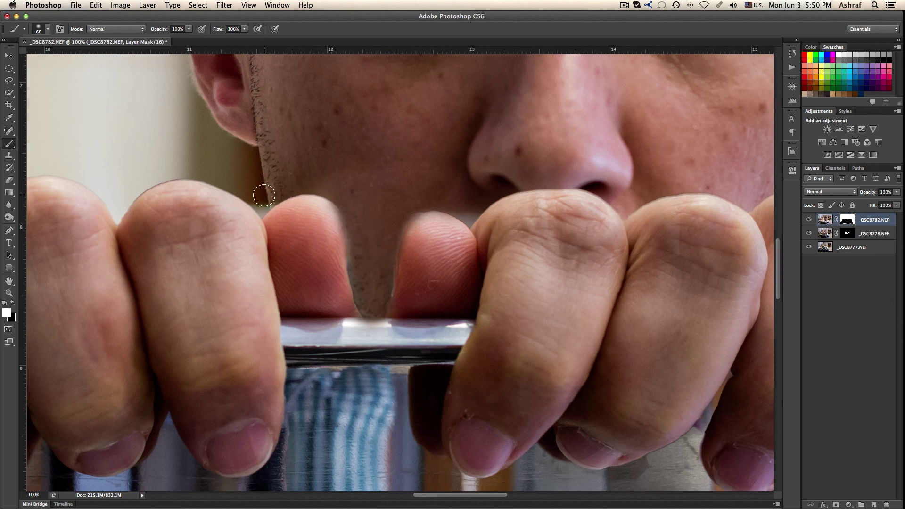
{"action": "left_click_drag", "start_coordinate": [261, 197], "coordinate": [263, 197]}
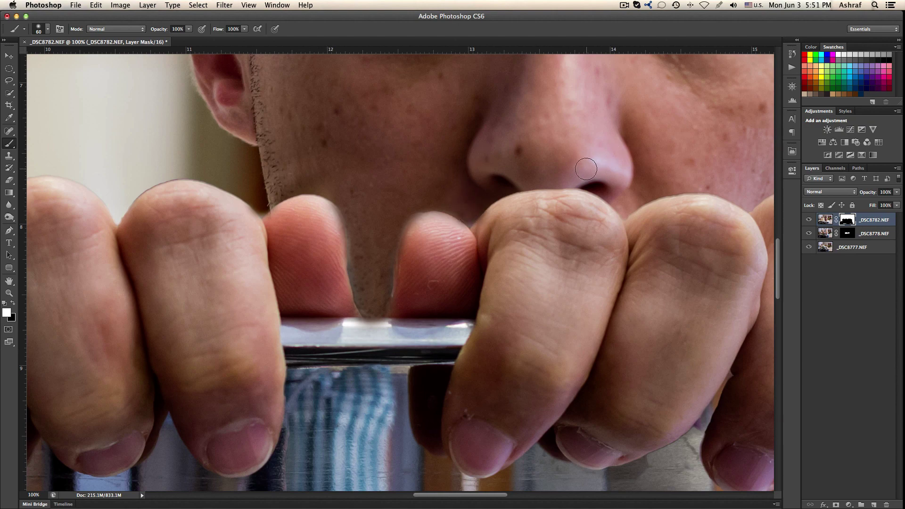
{"action": "scroll", "coordinate": [585, 170], "scroll_direction": "right", "scroll_amount": 10}
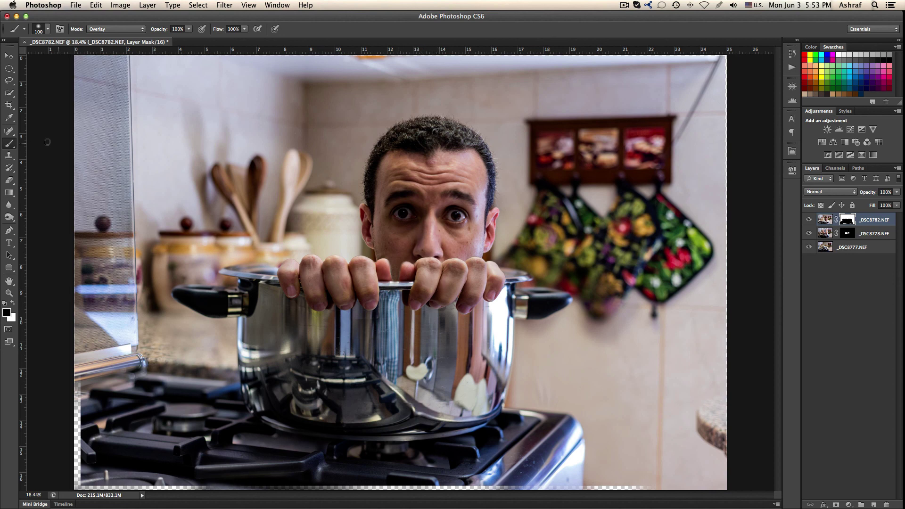
Step: Crop the composite, pulling in the bottom-left corner and right edge, and commit the crop
{"action": "left_click", "coordinate": [9, 105]}
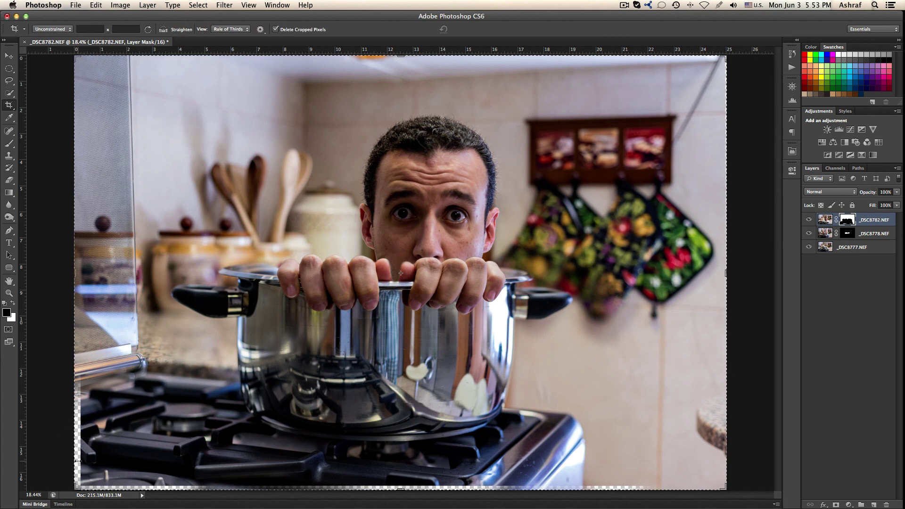
{"action": "left_click_drag", "start_coordinate": [76, 488], "coordinate": [81, 482]}
{"action": "left_click_drag", "start_coordinate": [718, 272], "coordinate": [715, 273]}
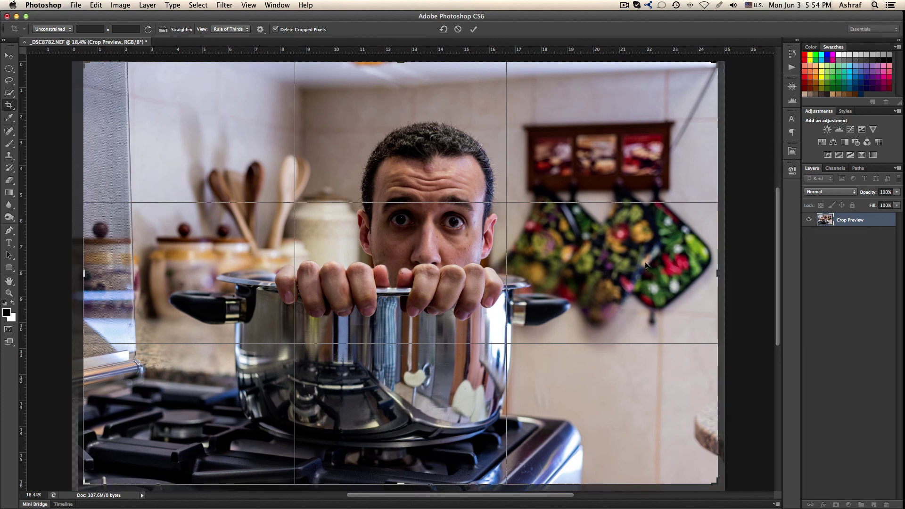
{"action": "left_click", "coordinate": [474, 30]}
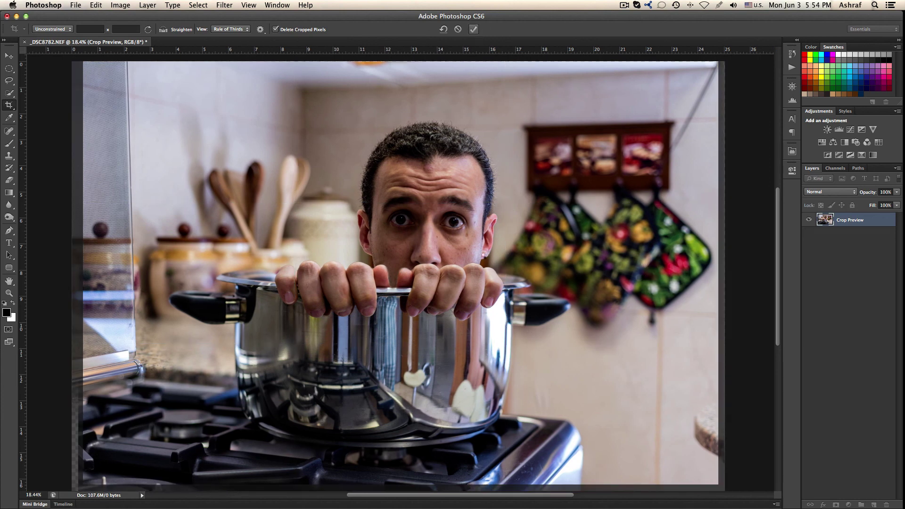